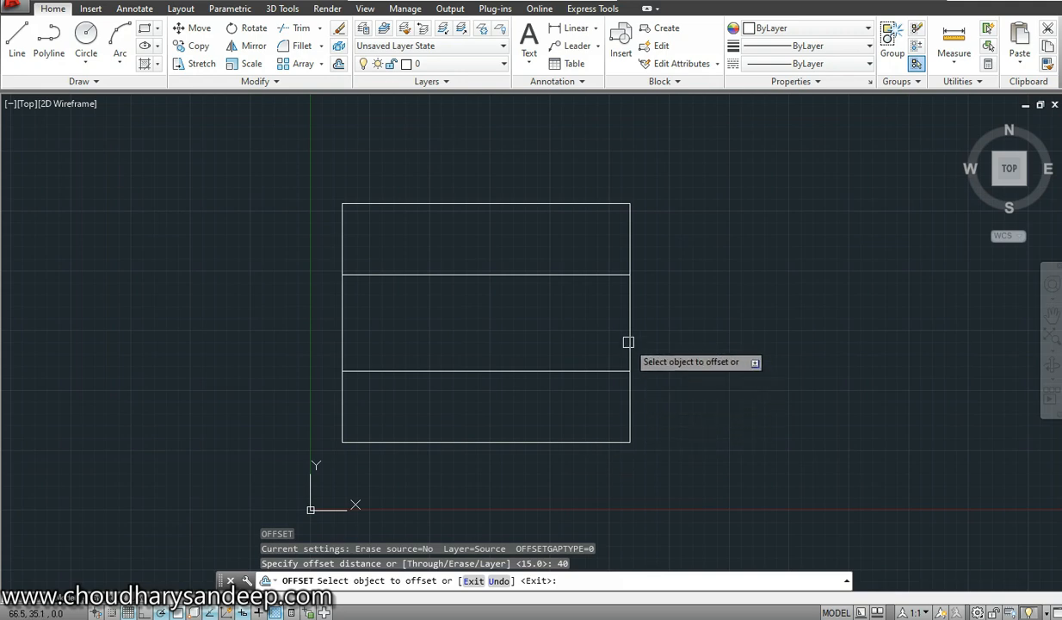
- Offset the rectangle's right edge inward by the 40-unit offset distance
left_click(629, 339)
left_click(475, 356)
key("Escape")
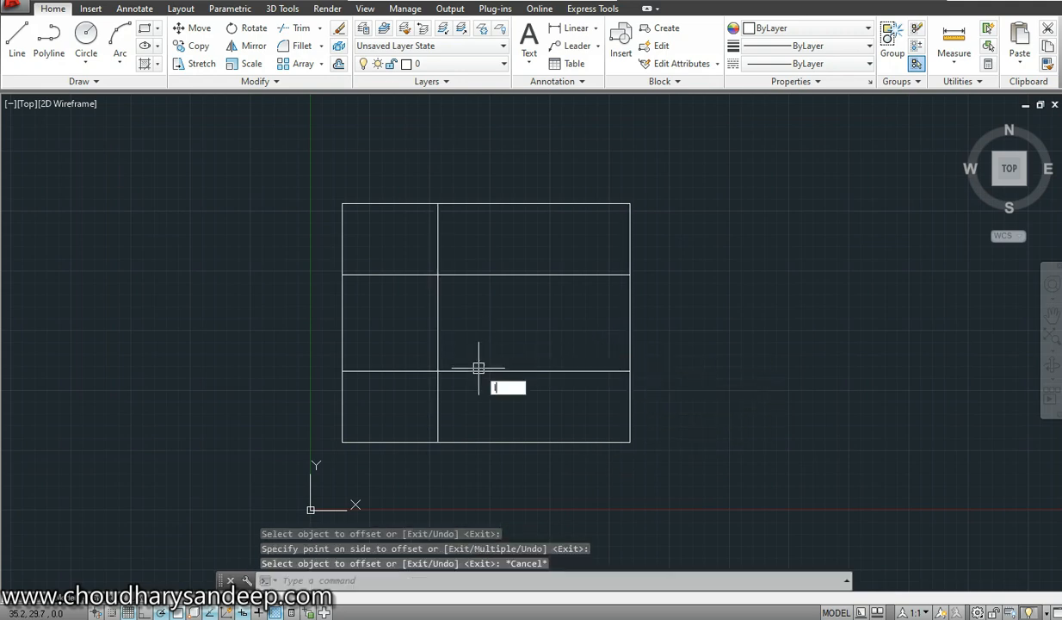
- Draw a diagonal line from the lower end of the vertical offset line to the rectangle's upper-right corner
type("l")
key("Return")
left_click(438, 441)
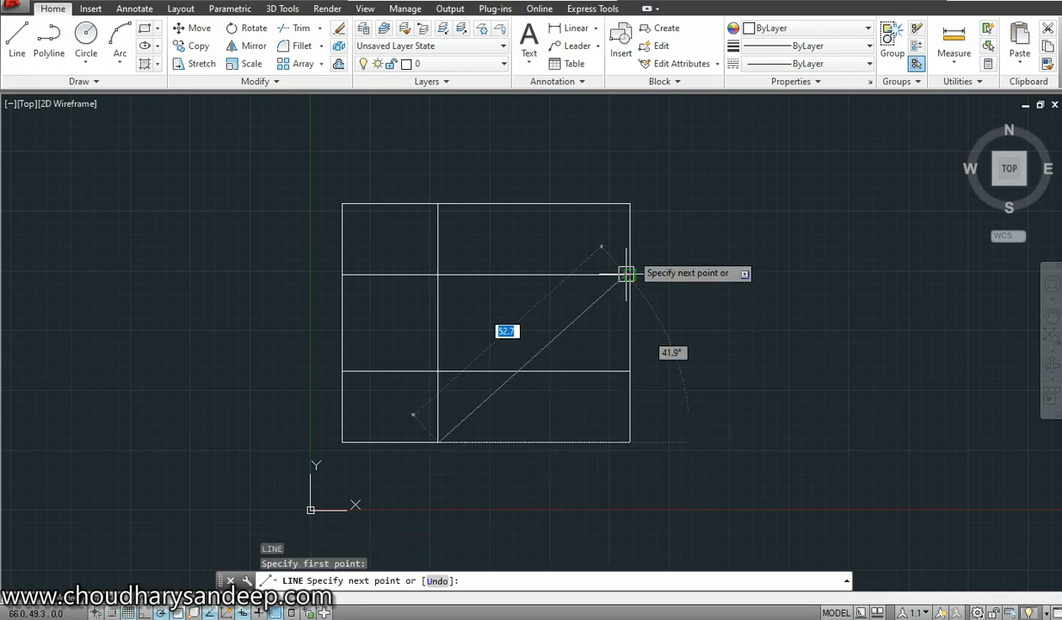
left_click(629, 203)
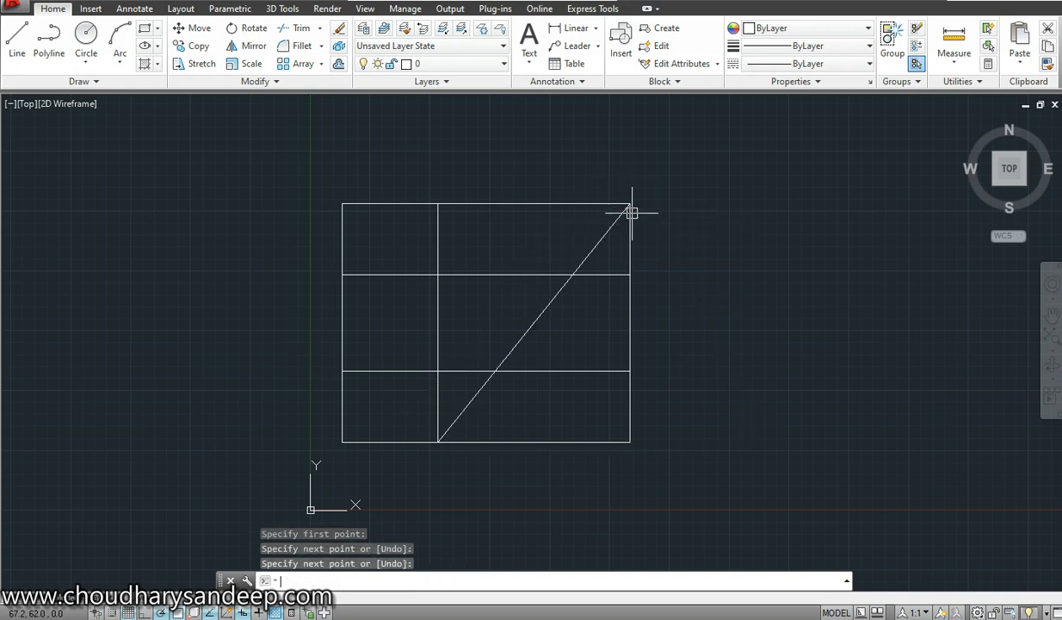
key("Escape")
- Delete the vertical offset line inside the rectangle, keeping the diagonal
left_click(512, 339)
left_click(421, 311)
key("Delete")
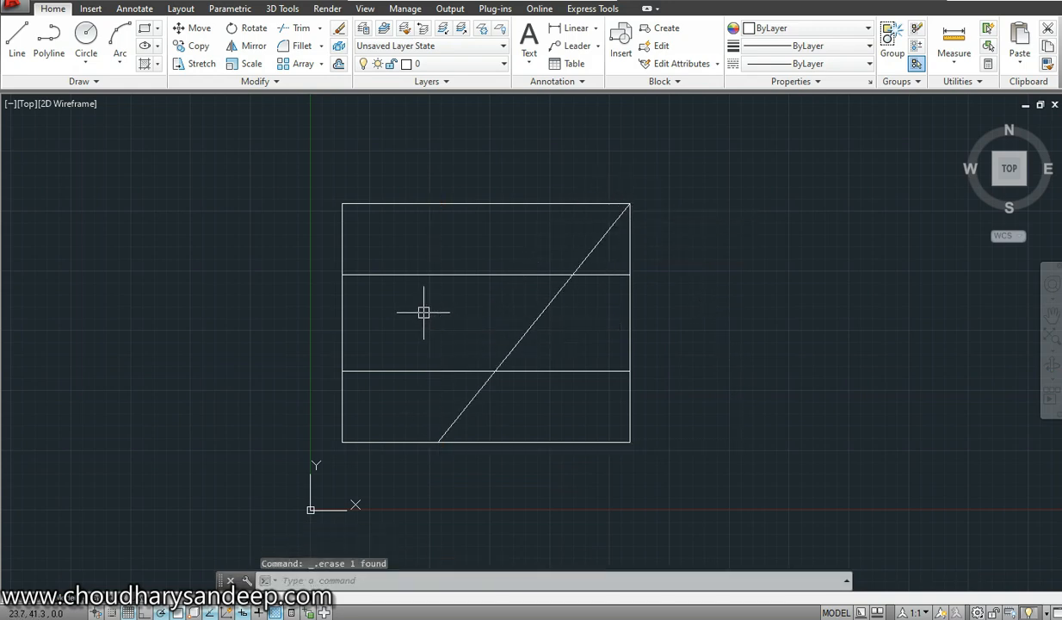
- Trim the two inner horizontal lines where they extend to the right of the diagonal
type("tr")
key("Return")
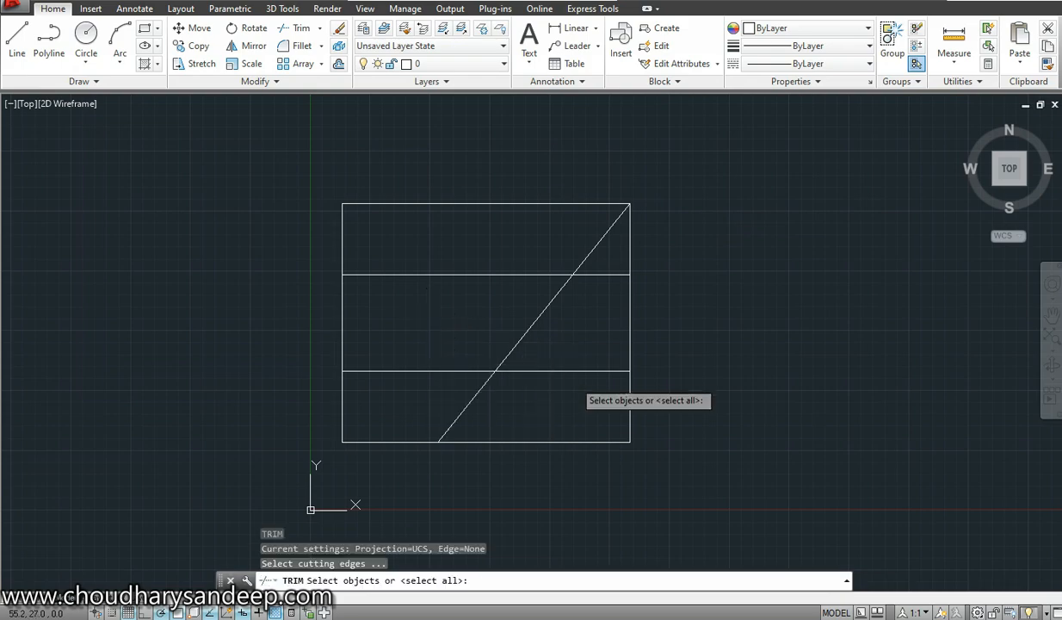
key("Return")
left_click(575, 370)
left_click(618, 273)
key("Escape")
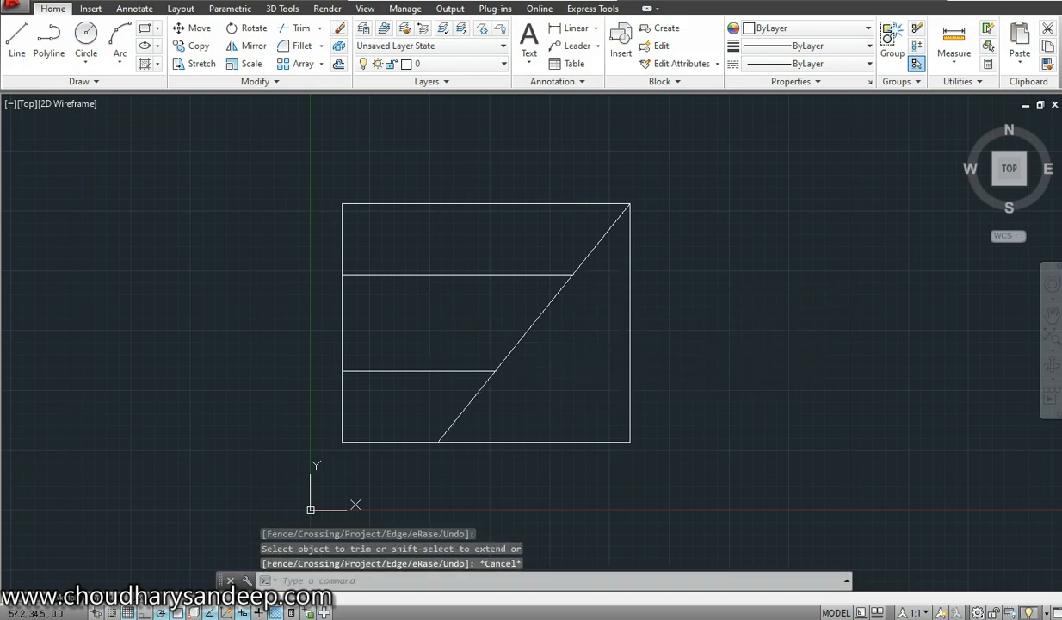
- Switch to the PDF drawing to check the elevation's dimensions and return to AutoCAD with free space above the plan
scroll(556, 357, "down", 4)
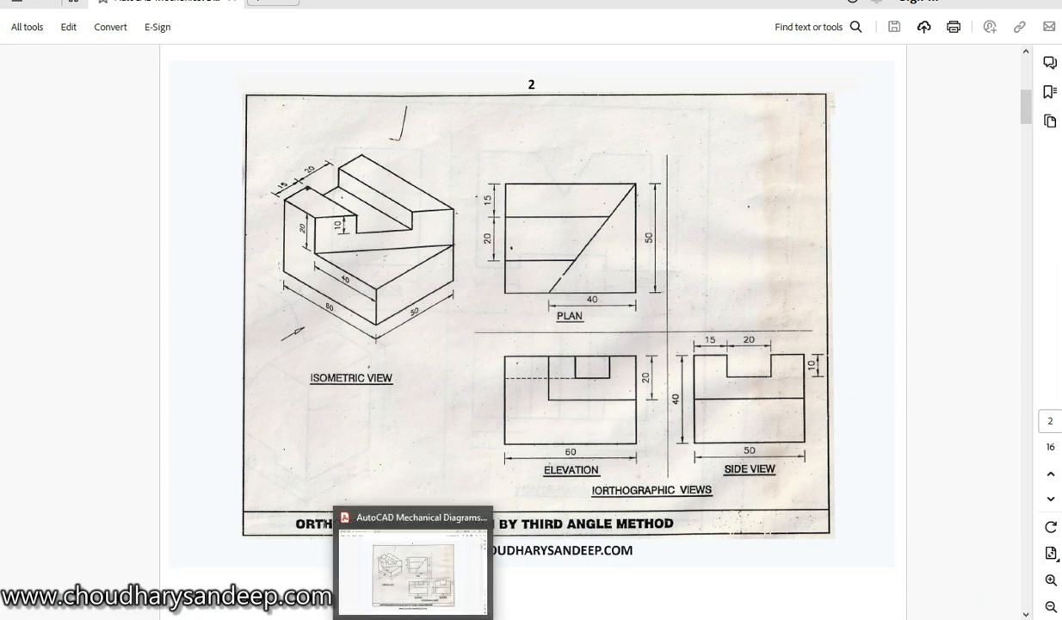
left_click(412, 617)
middle_click_drag(618, 339, 540, 381)
scroll(506, 315, "up", 2)
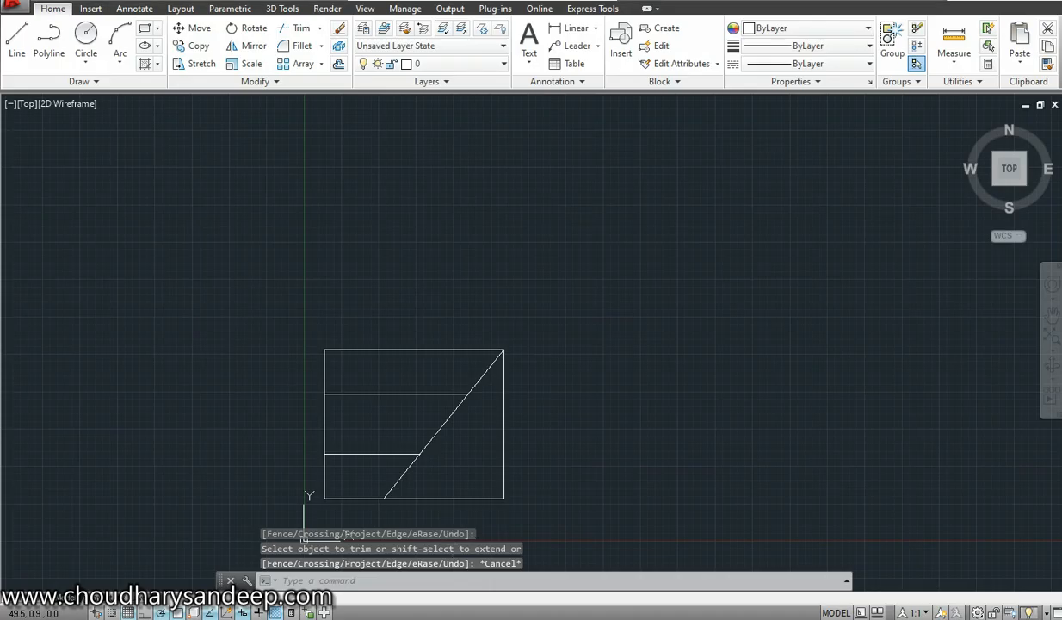
left_click(432, 617)
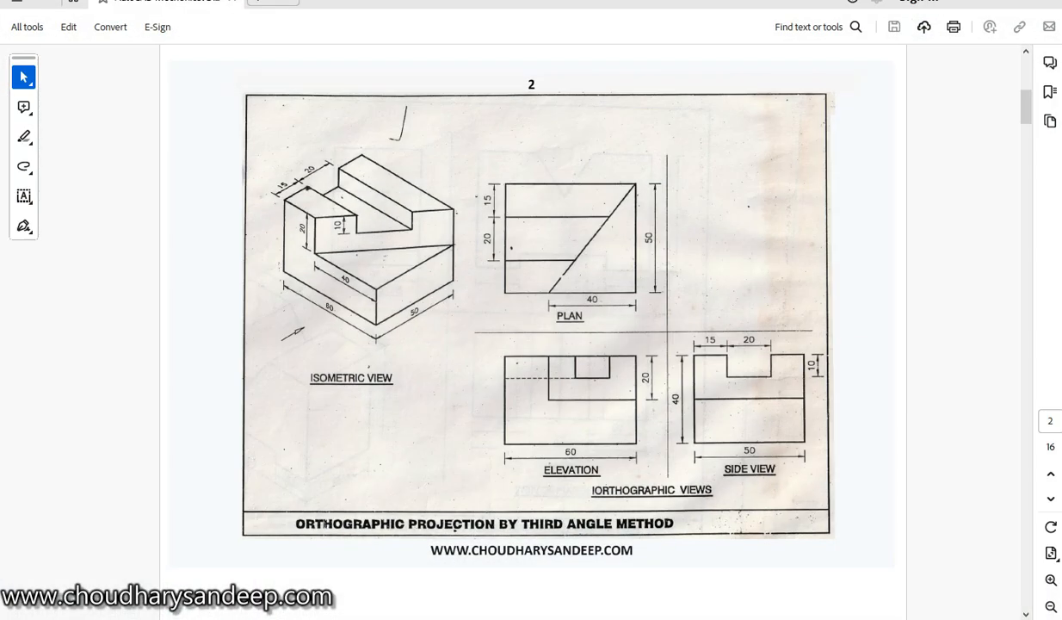
left_click(421, 617)
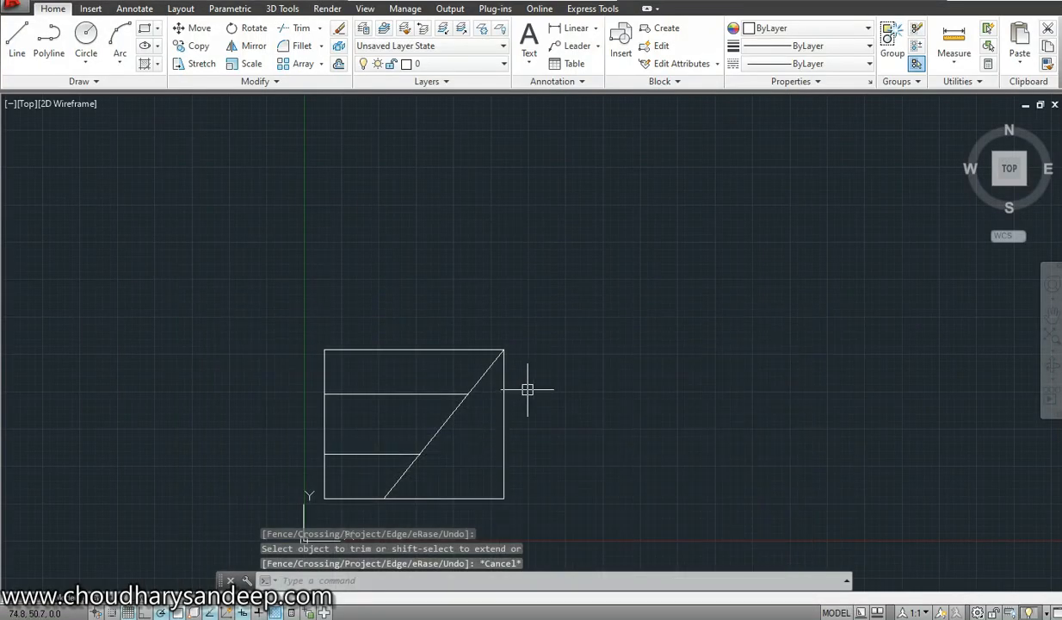
- With Ortho on, draw a closed 60 by 40 line rectangle above the plan, aligned with the plan's side edges
key("Return")
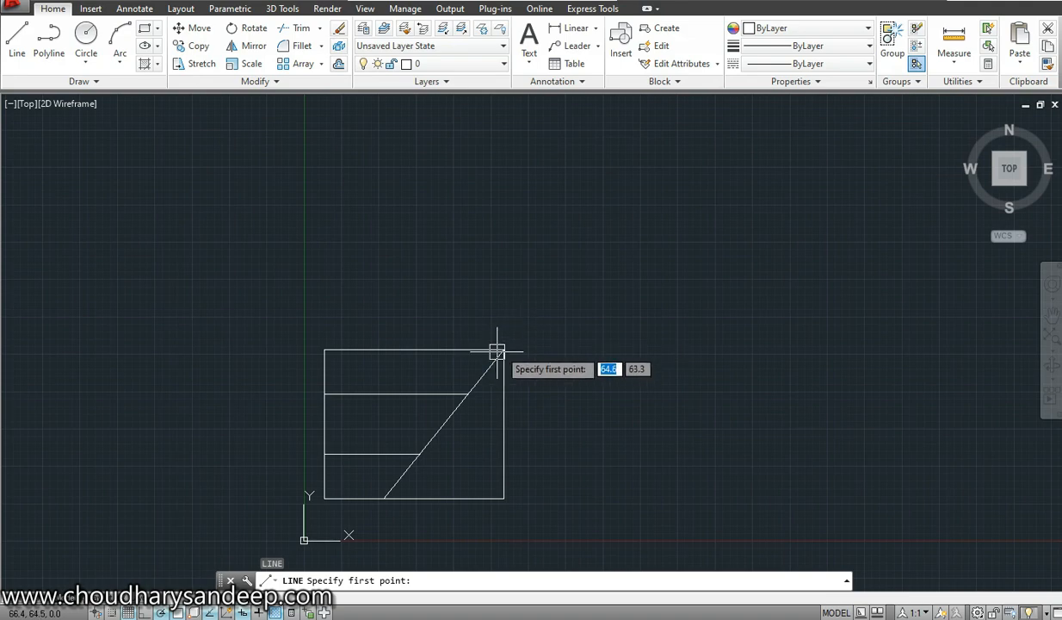
left_click(503, 257)
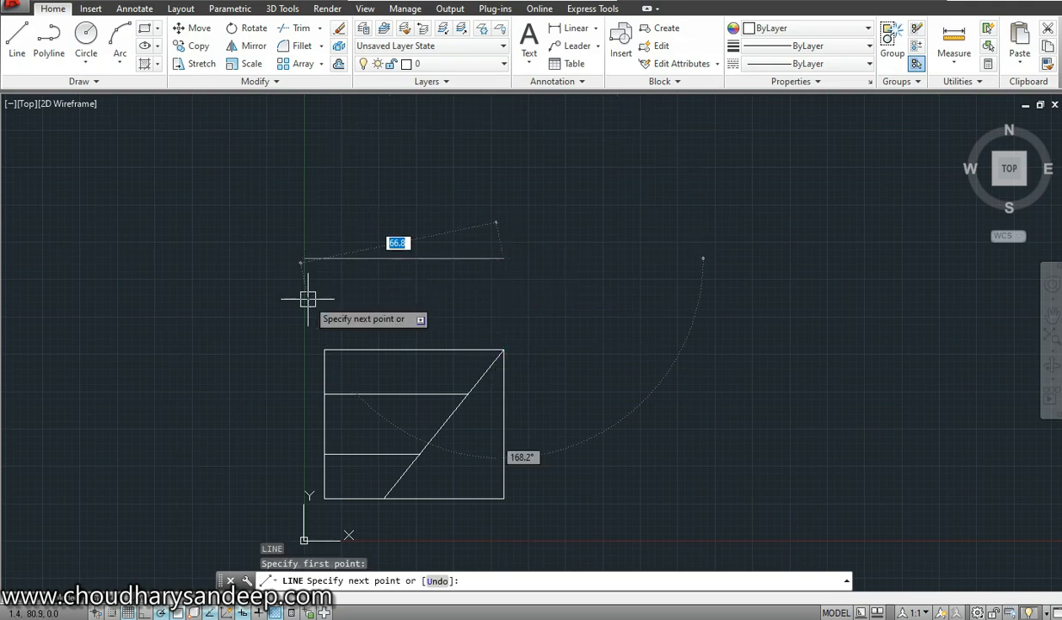
key("F8")
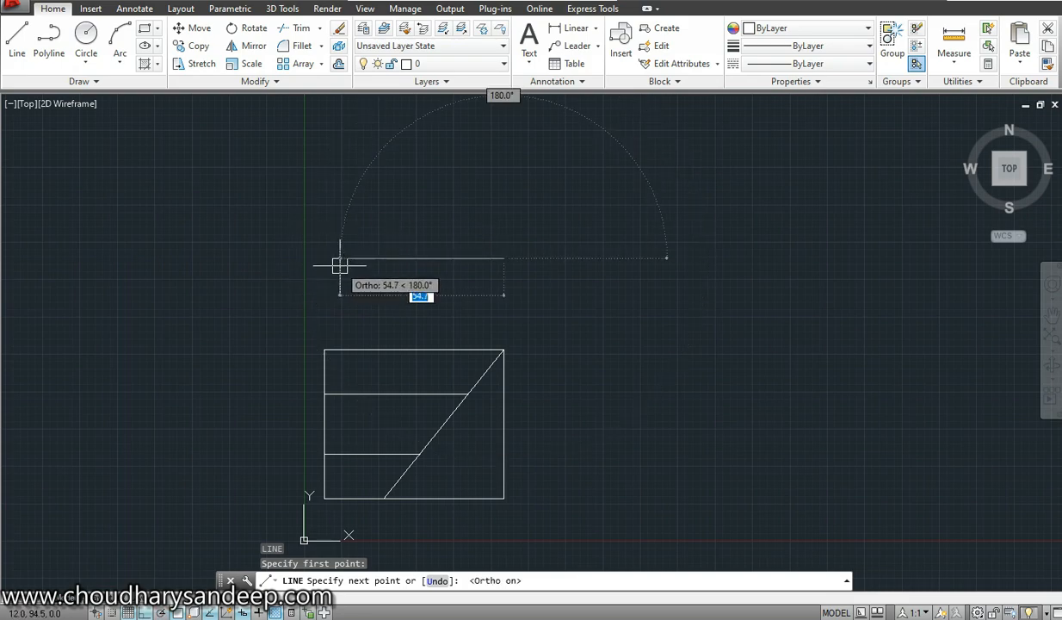
type("60")
key("Return")
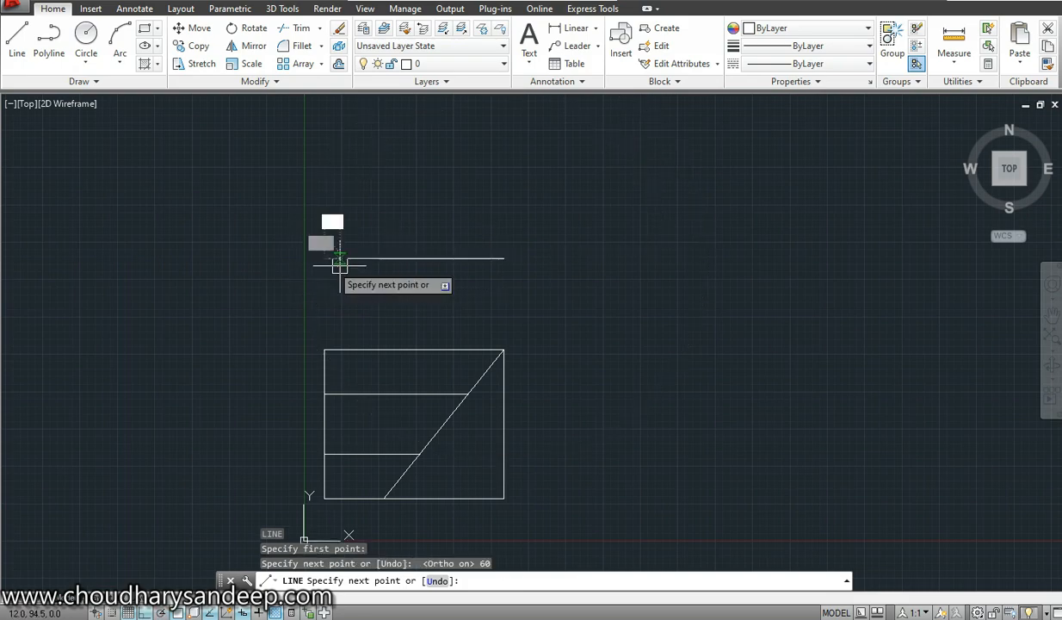
type("4")
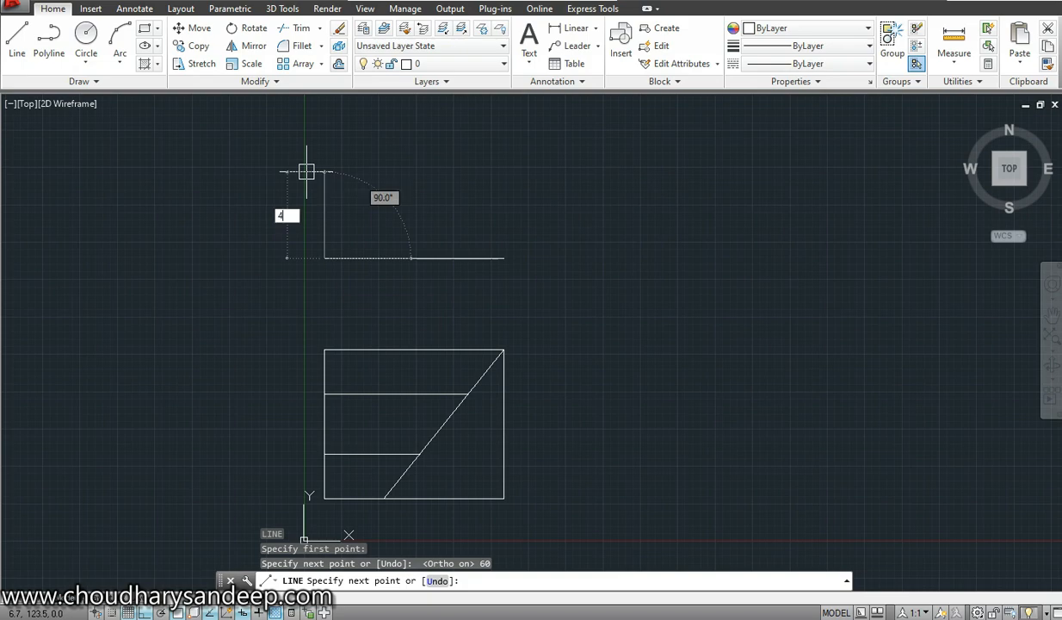
type("0")
key("Return")
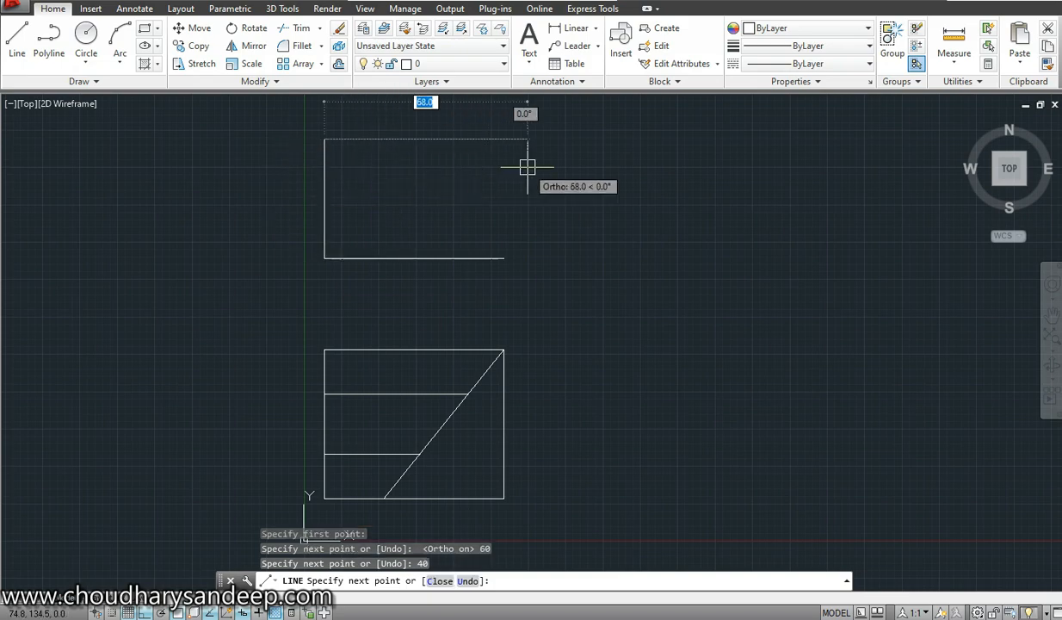
type("60")
key("Return")
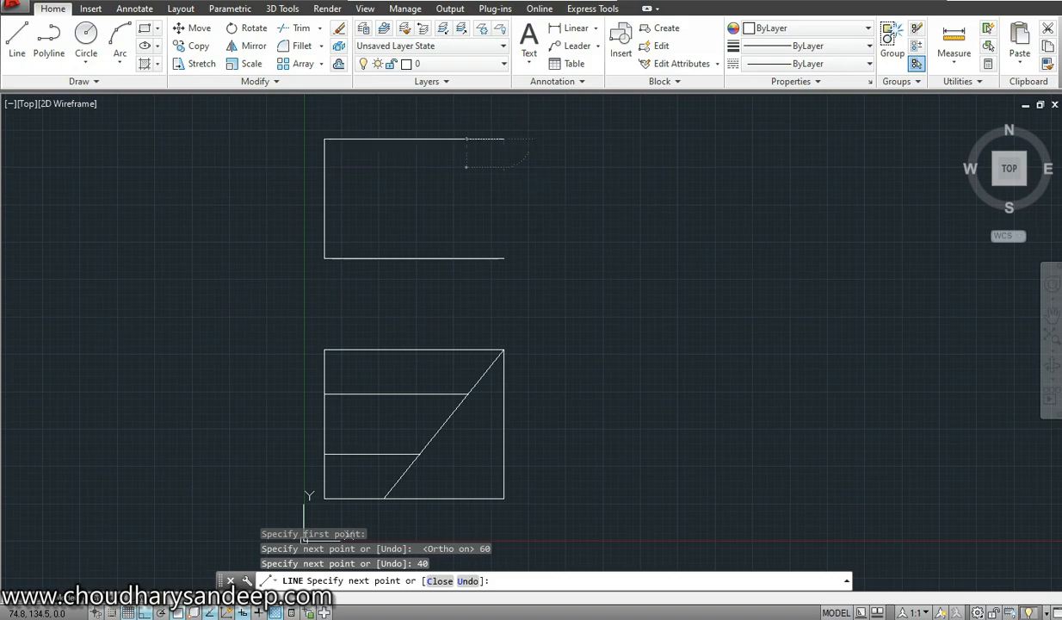
type("c")
key("Return")
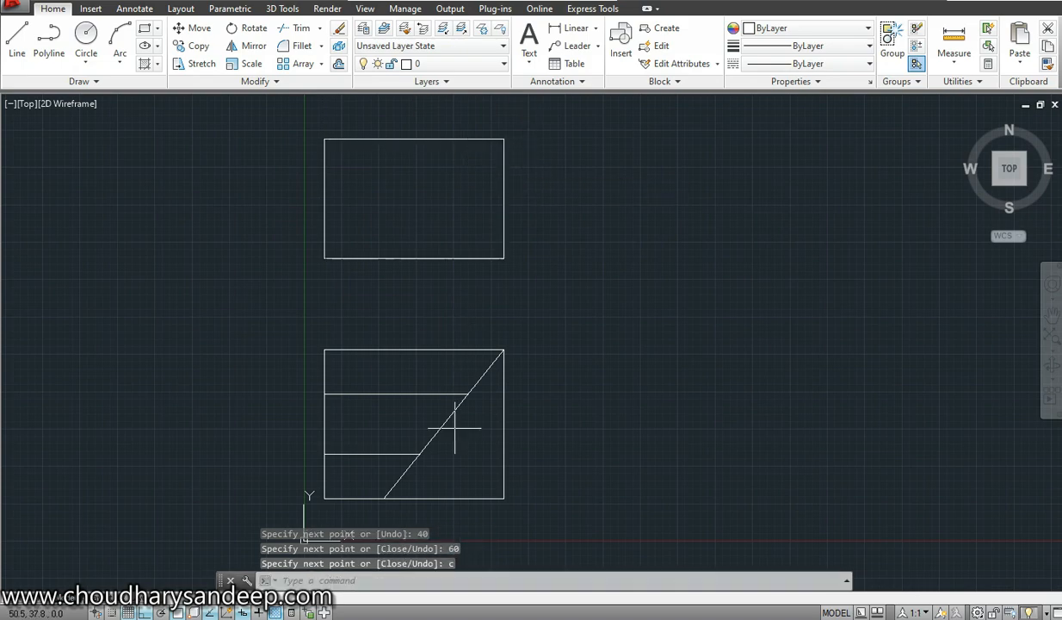
- Check the elevation in the PDF drawing and offset the upper rectangle's top edge 20 units downward in AutoCAD
key("alt+Tab")
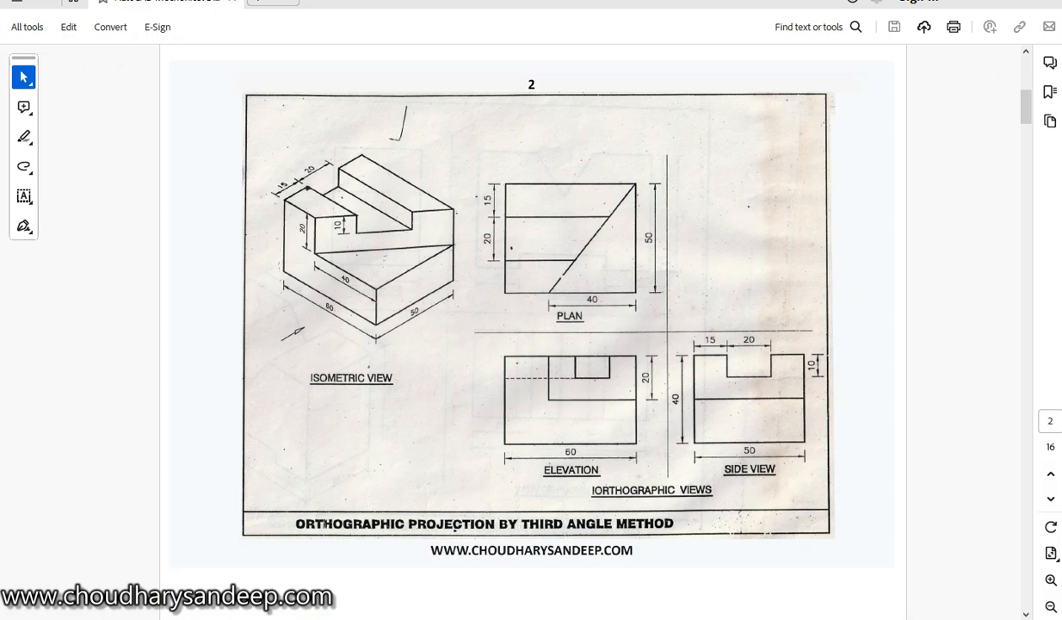
key("alt+Tab")
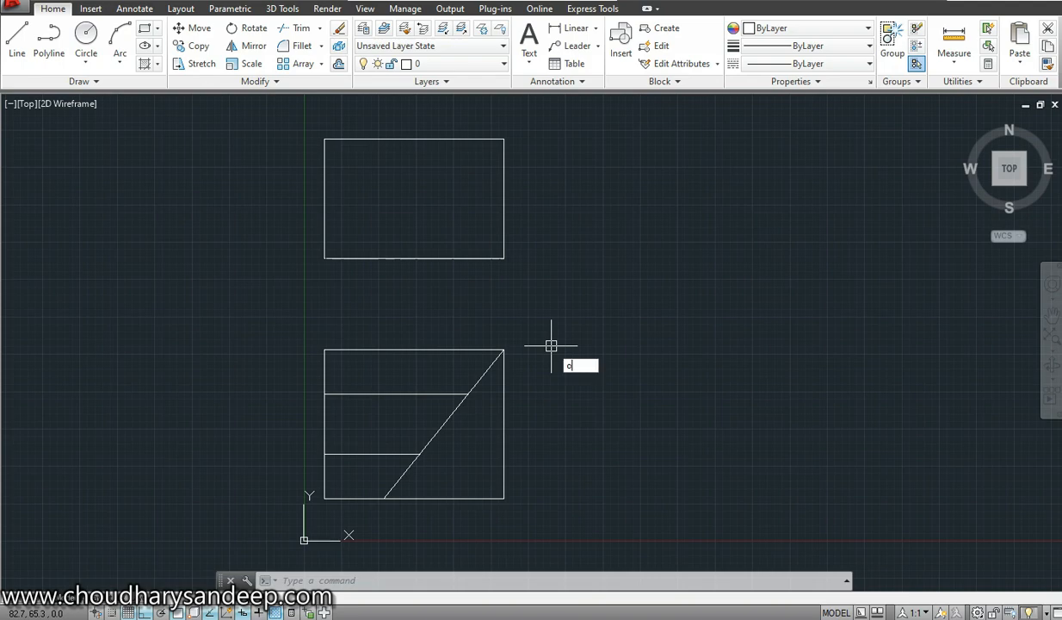
type("o")
key("Return")
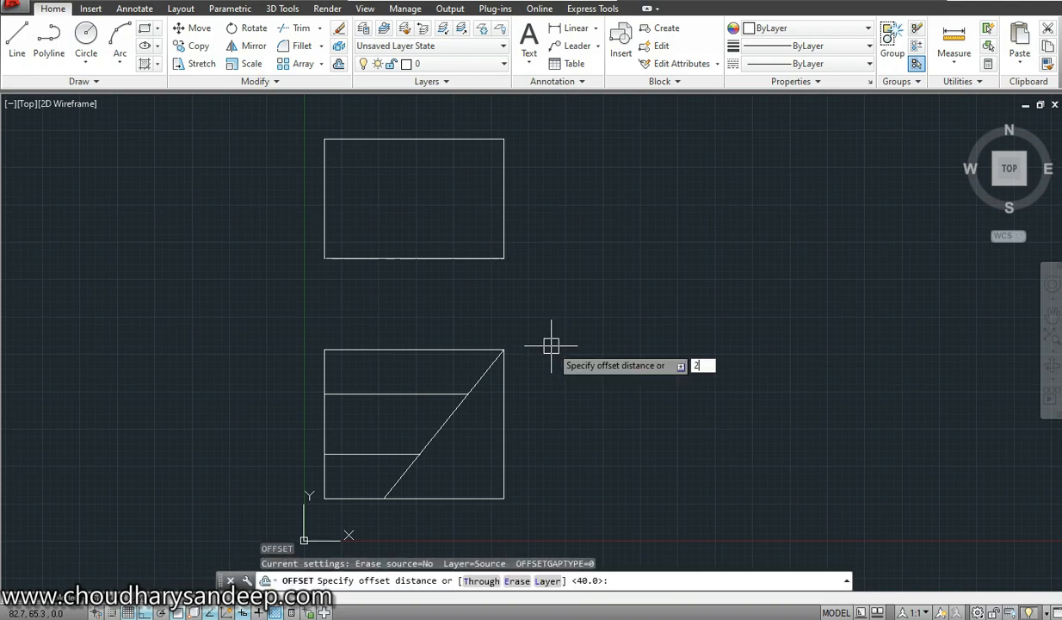
key("Return")
left_click(437, 139)
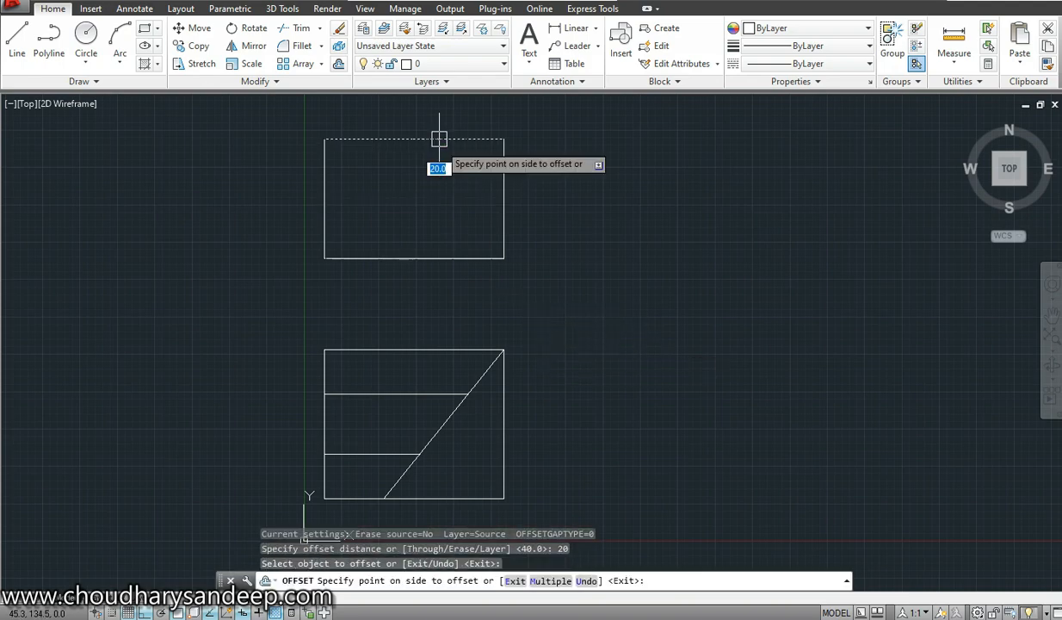
left_click(460, 228)
key("Return")
- Offset the upper rectangle's right edge 40 units to the left
key("Return")
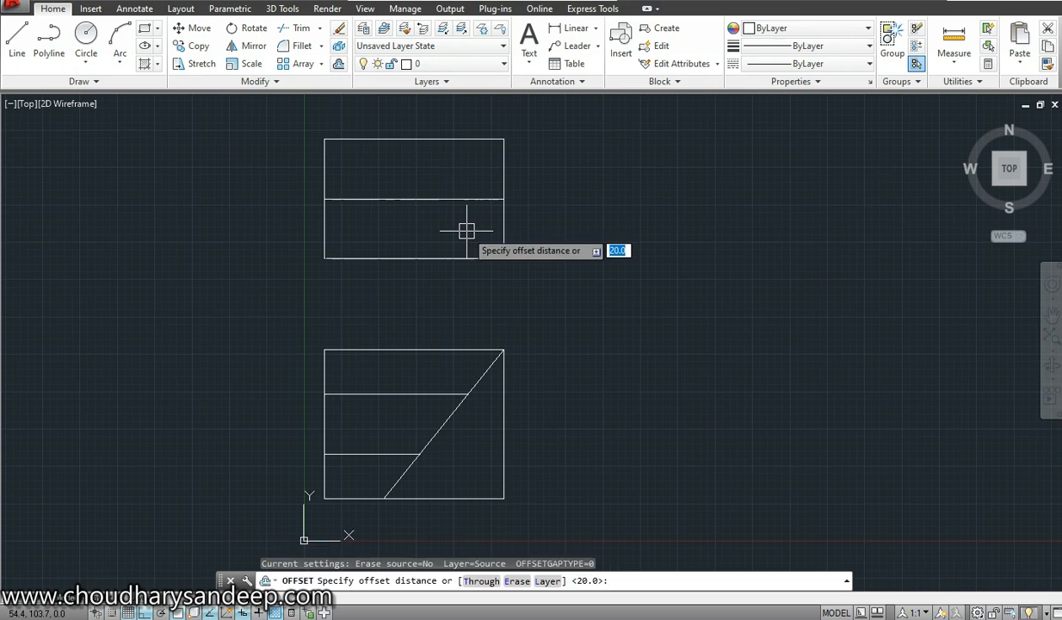
key("Return")
left_click(504, 211)
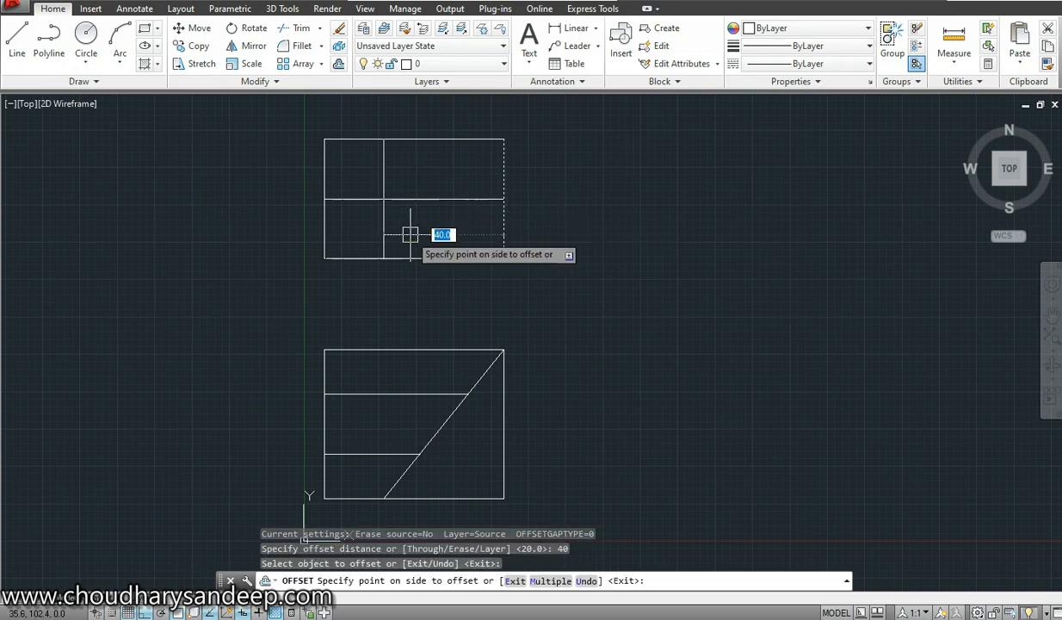
left_click(411, 234)
key("Escape")
- Trim the two offset lines beyond their intersection, leaving a 40 by 20 step in the elevation's upper-right corner
type("tr")
key("Return")
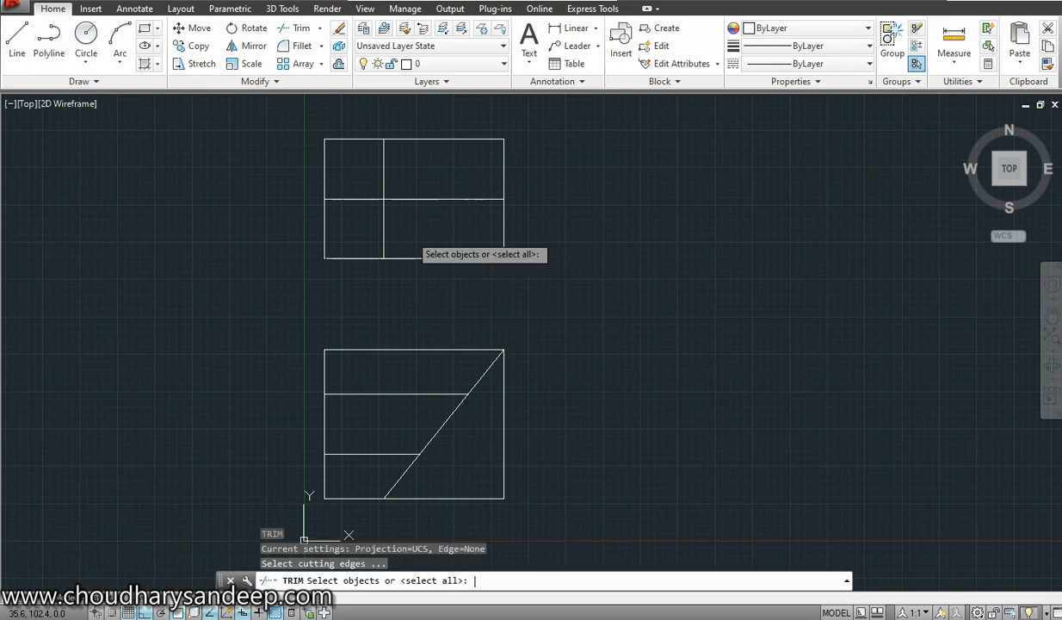
key("Return")
left_click(360, 200)
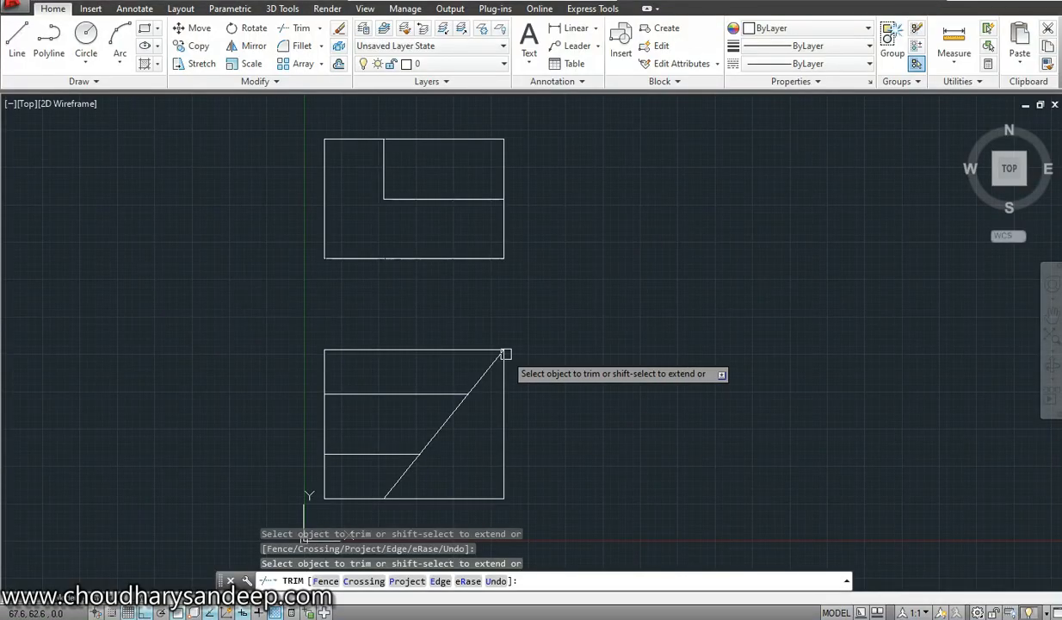
key("Escape")
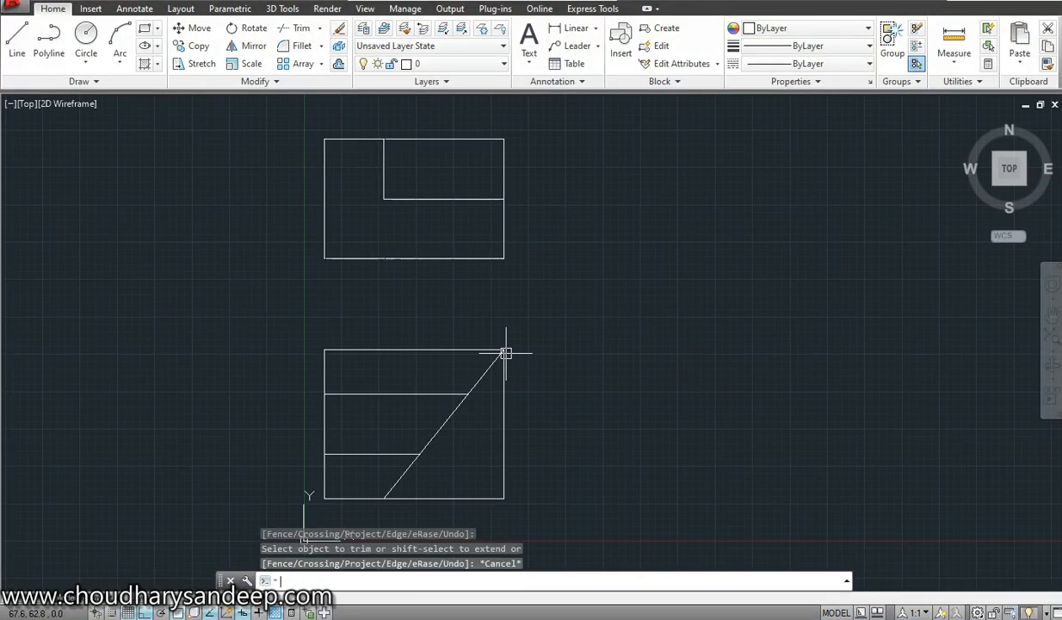
- Offset the elevation's top edge 10 units downward
type("o")
key("Return")
type("10")
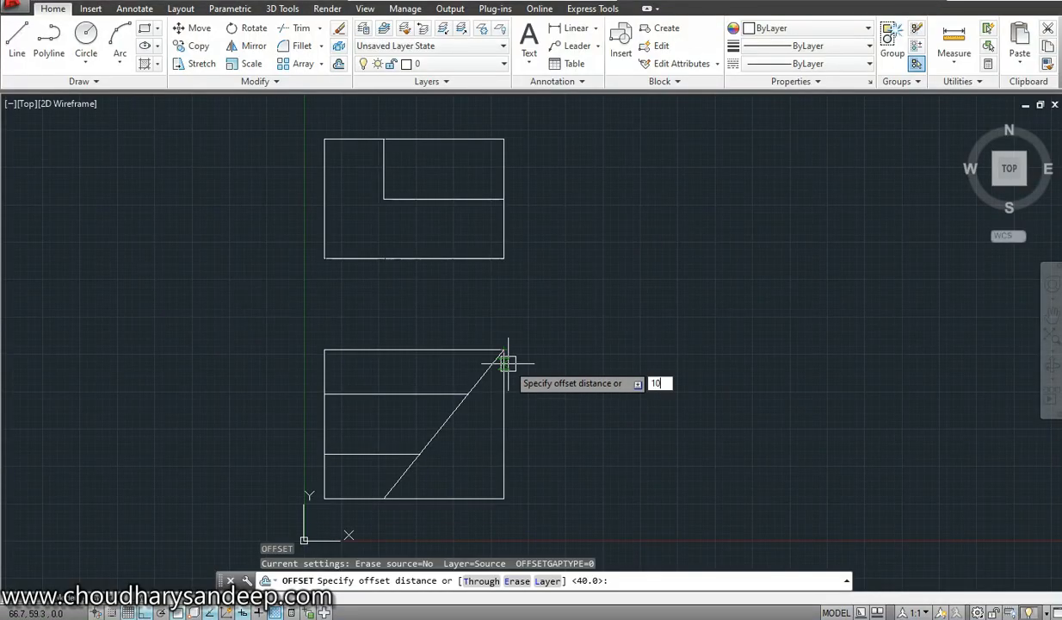
key("Return")
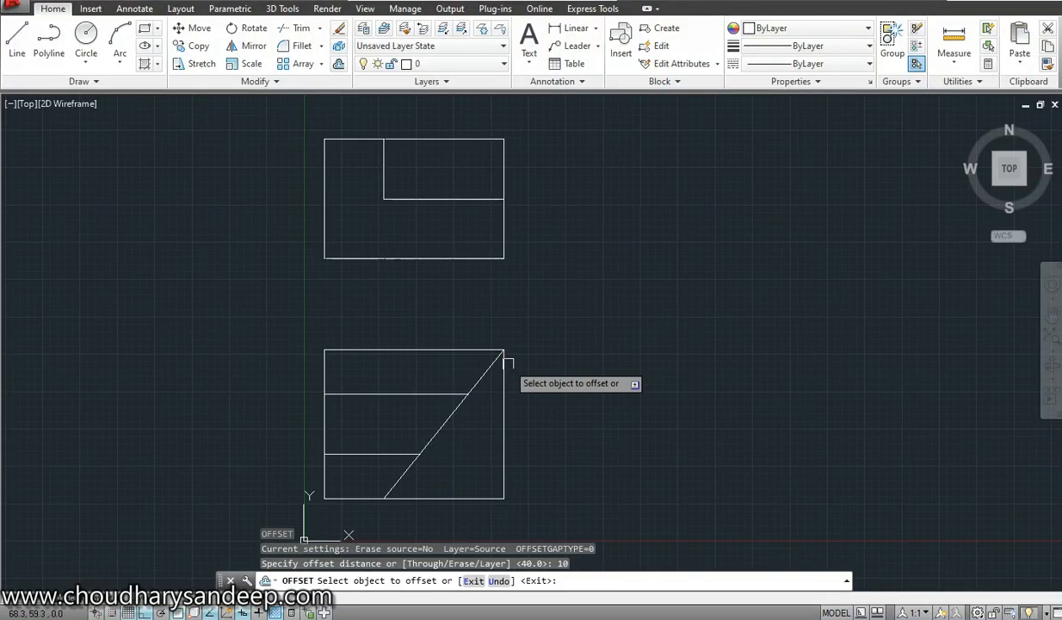
left_click(441, 138)
left_click(443, 188)
key("Escape")
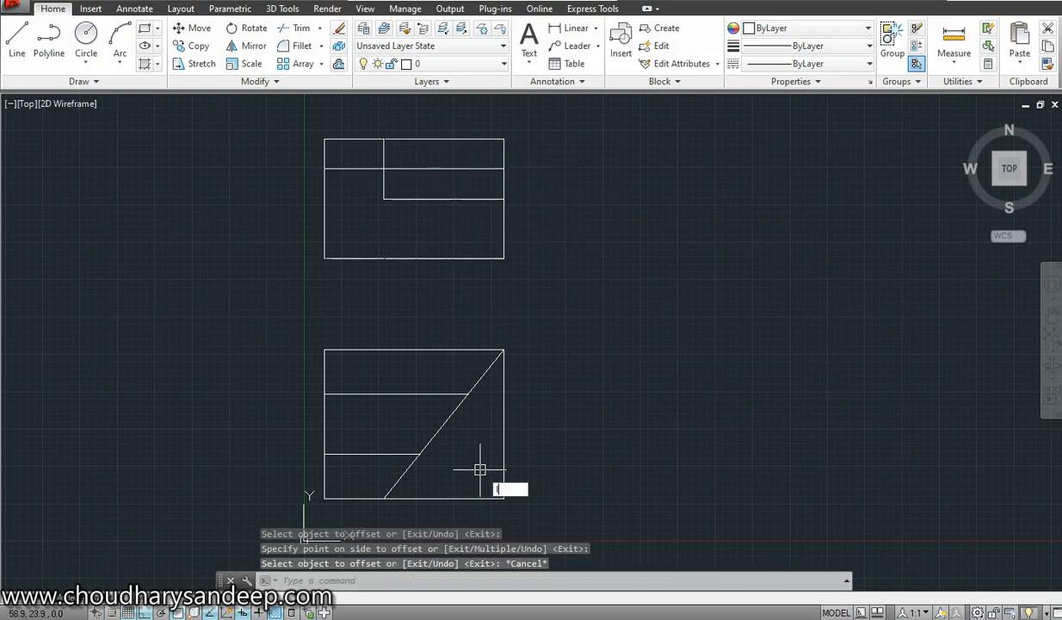
- Draw a vertical projection line from the right end of the plan's lower inner line up to the elevation's top edge
type("l")
key("Return")
left_click(420, 453)
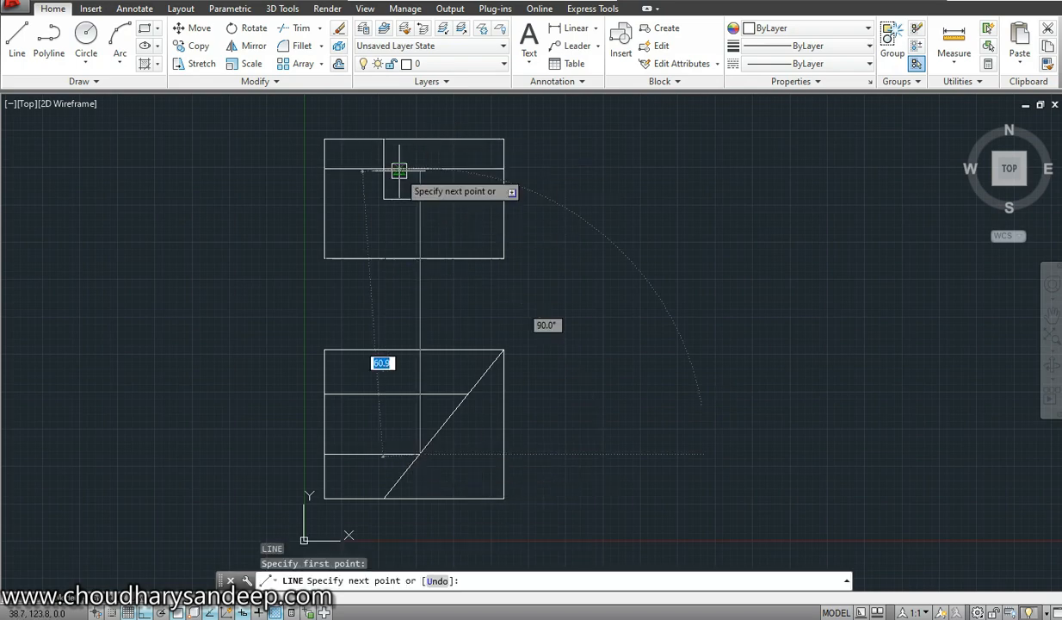
left_click(420, 167)
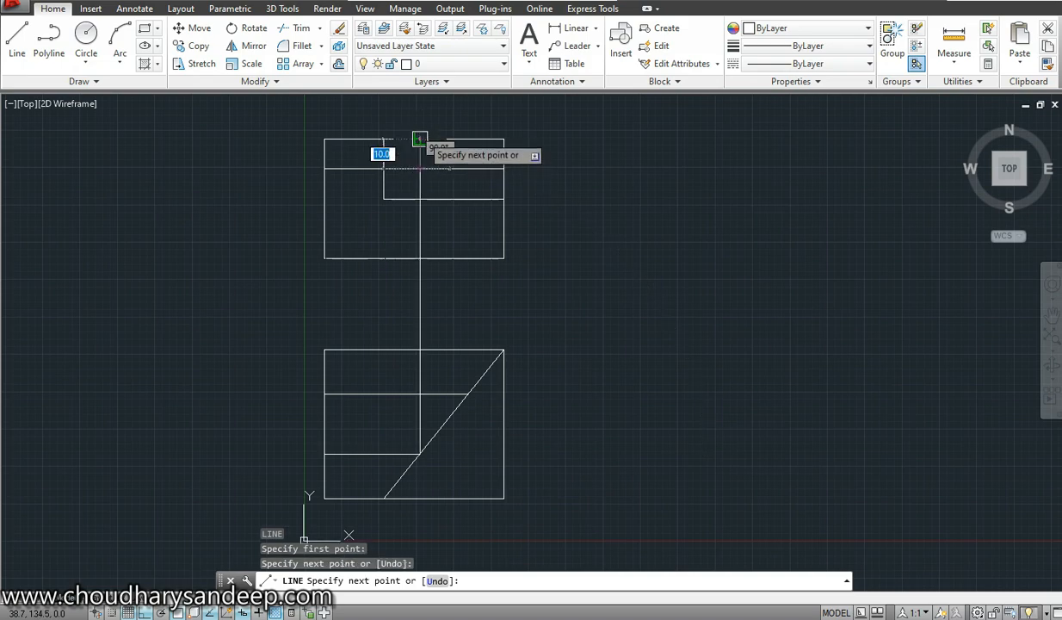
left_click(419, 139)
key("Return")
- Draw a vertical projection line from the right end of the plan's upper inner line up to the elevation's top edge
key("Return")
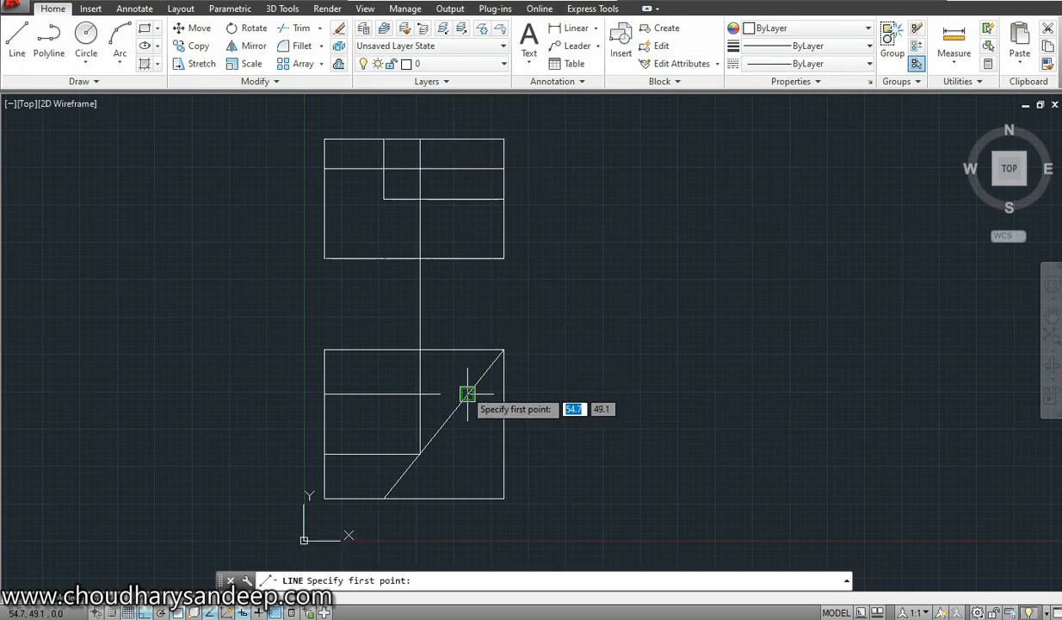
left_click(467, 395)
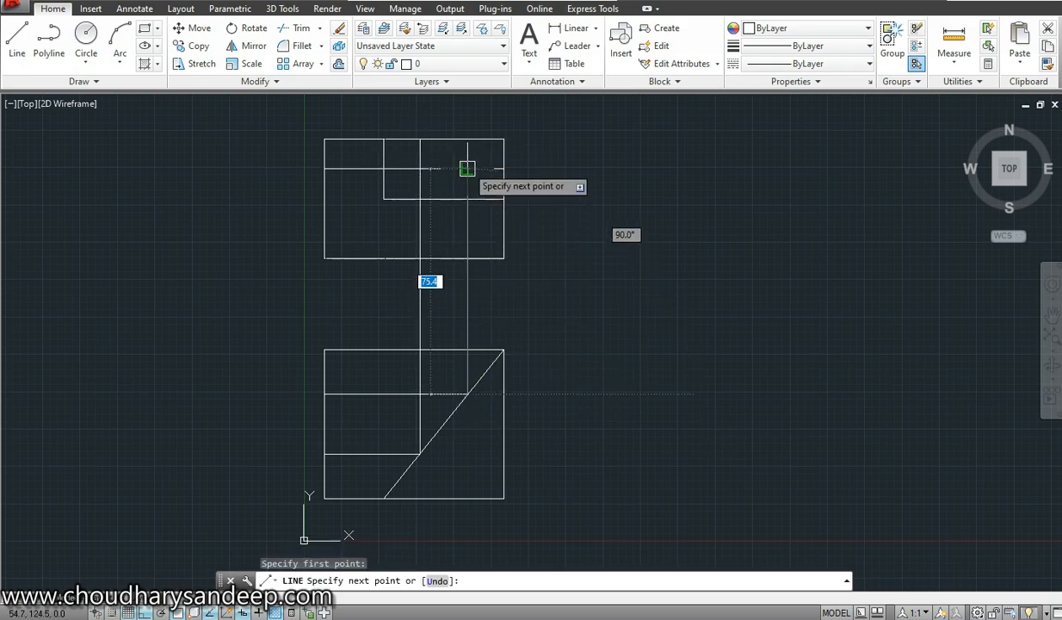
left_click(468, 167)
left_click(467, 139)
key("Return")
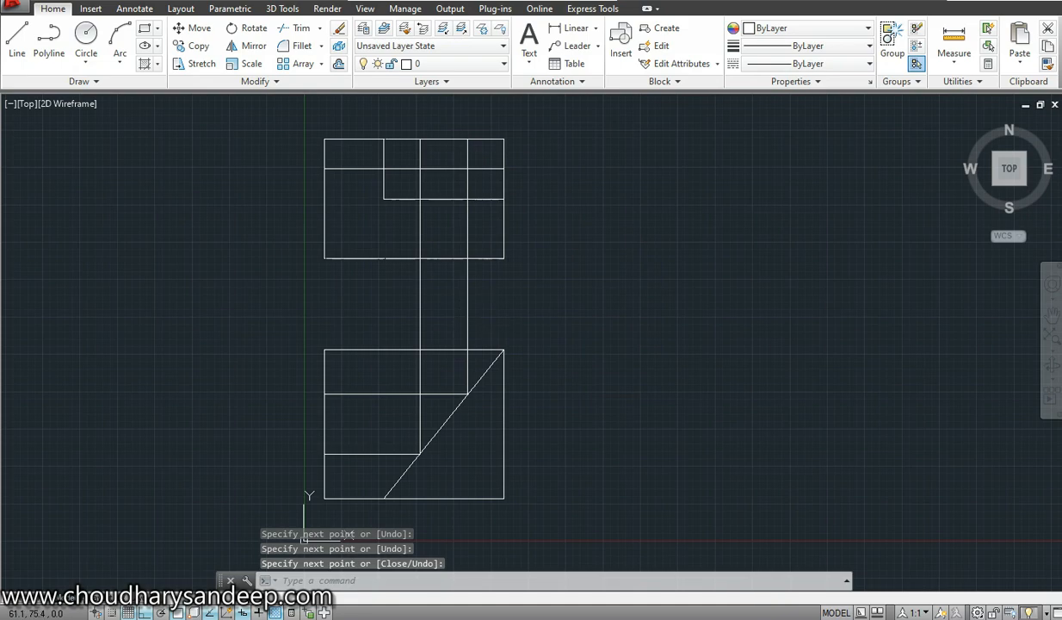
- Remove the projection lines below the elevation's 10-unit offset line and trim that line beyond the rightmost projection line
left_click_drag(542, 331, 362, 312)
key("Delete")
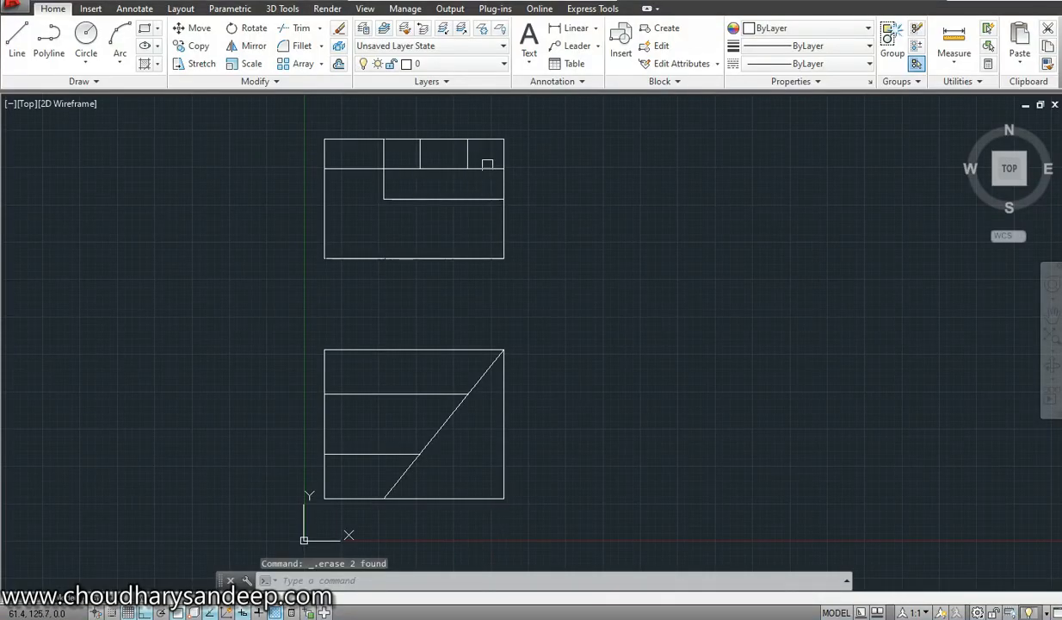
type("tr")
key("Return")
key("Return")
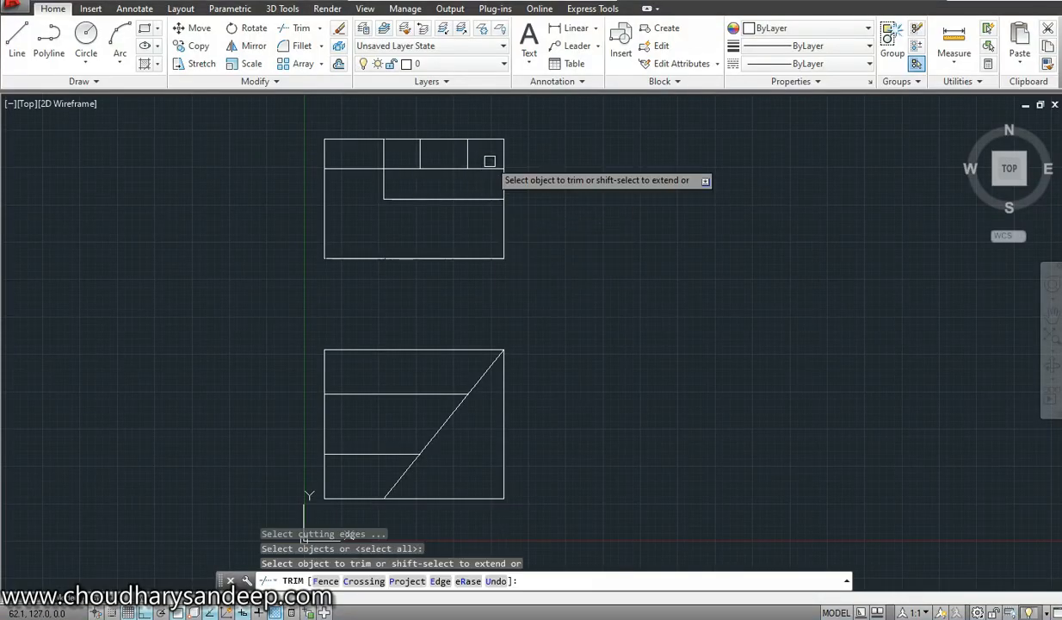
left_click(488, 171)
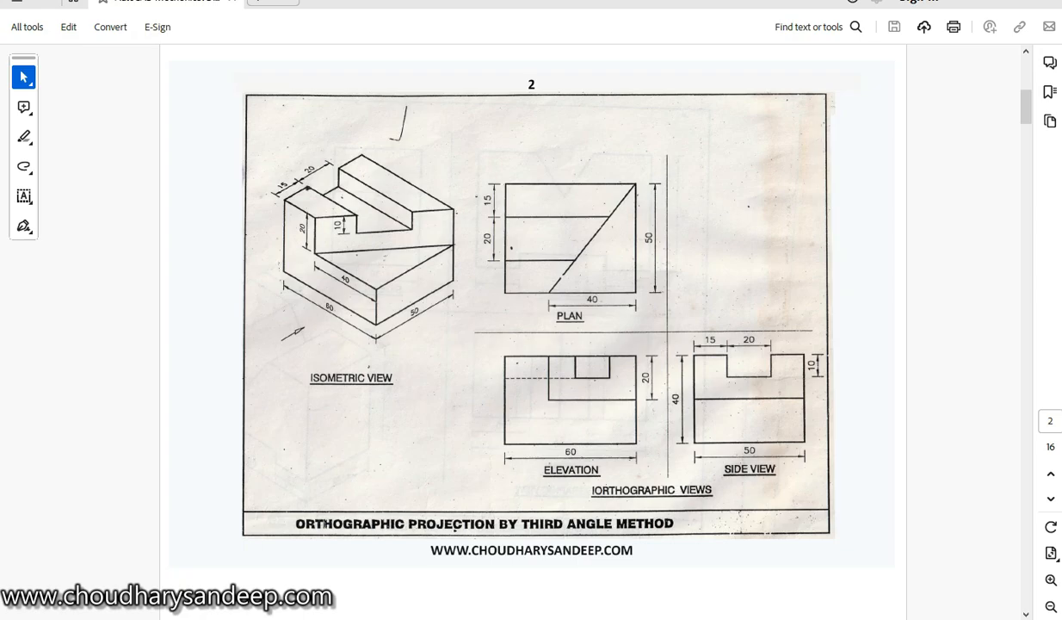
key("alt+Tab")
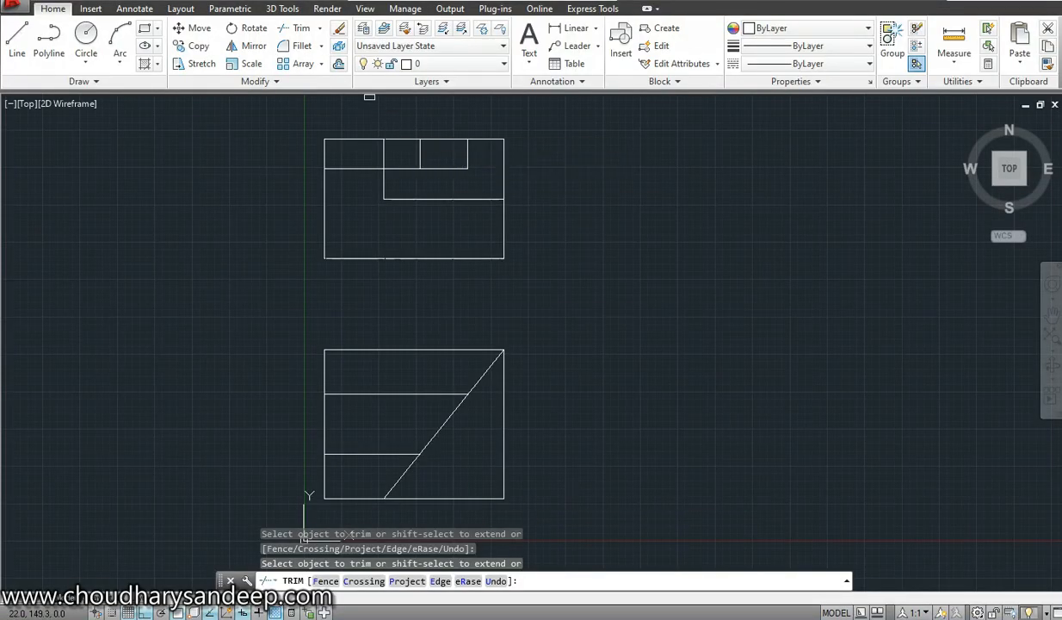
key("Escape")
- Break the elevation's 10-unit offset line at a single point, at the small notch's lower-left corner
left_click(408, 168)
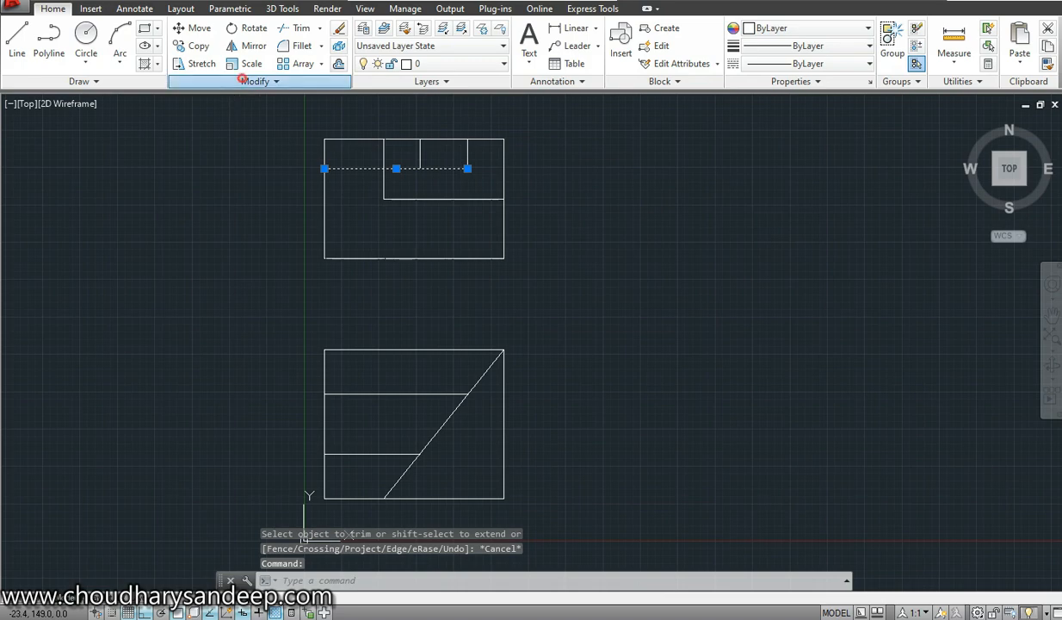
left_click(258, 81)
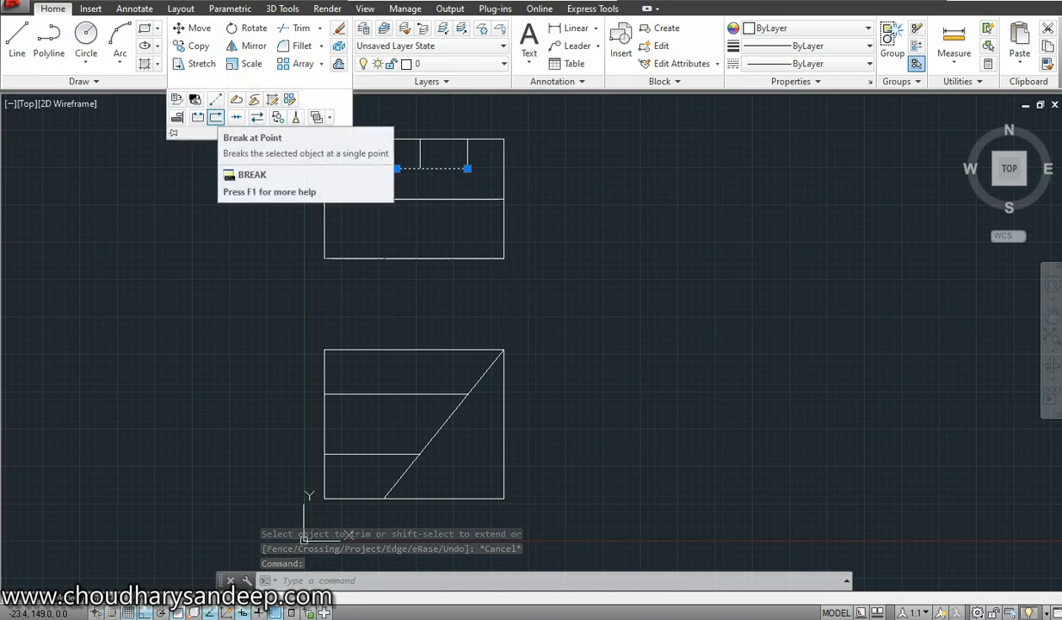
left_click(215, 117)
scroll(412, 183, "up", 4)
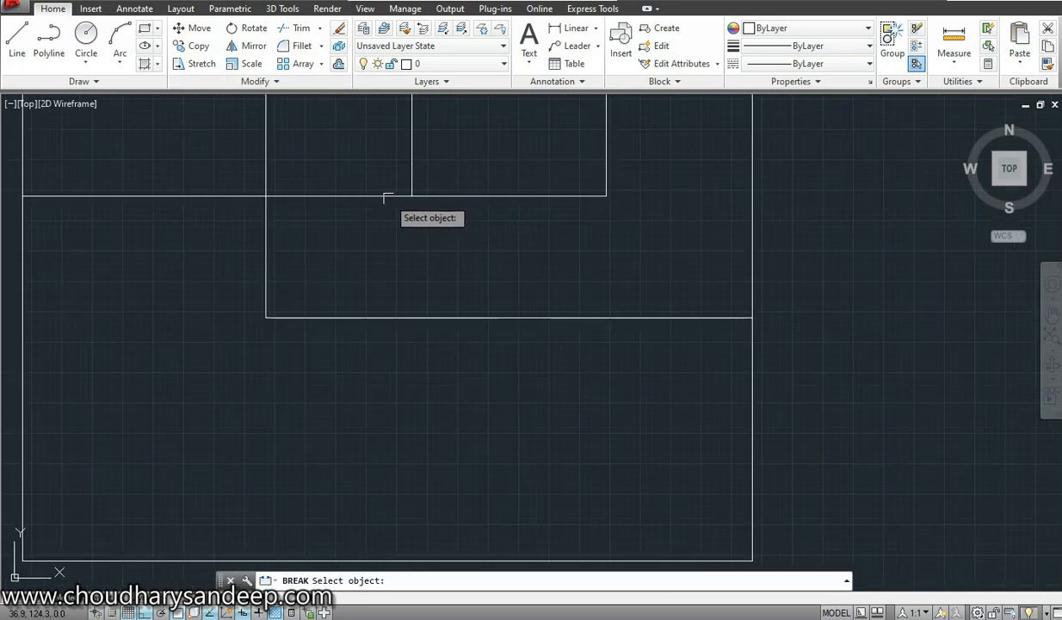
left_click(386, 194)
left_click(410, 195)
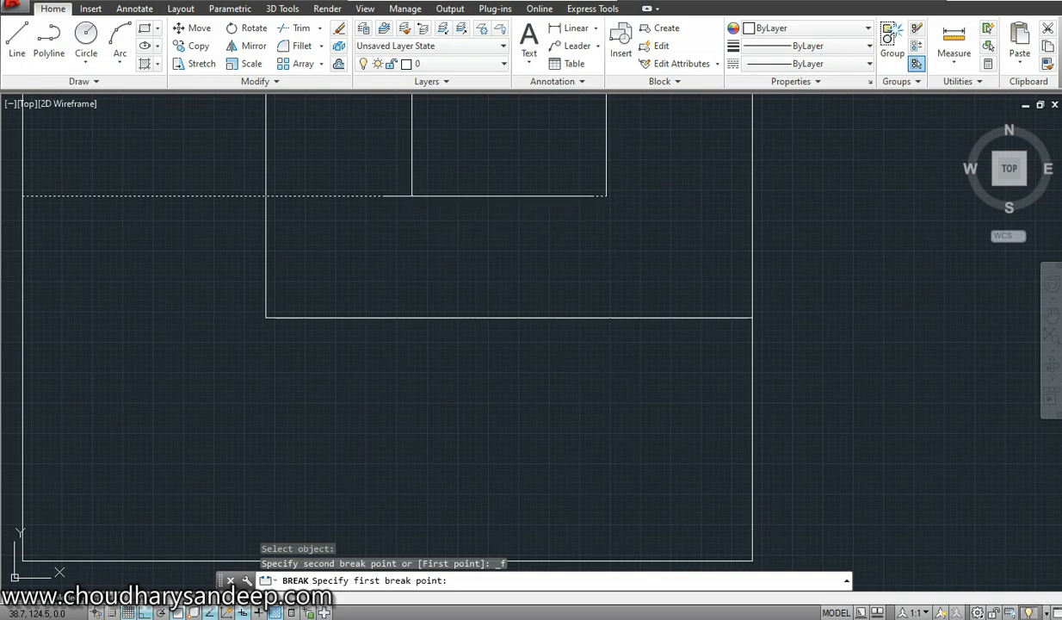
scroll(398, 232, "down", 2)
- Set the broken line segment left of the elevation's notch to red with the PHANTOM2 linetype
left_click(387, 212)
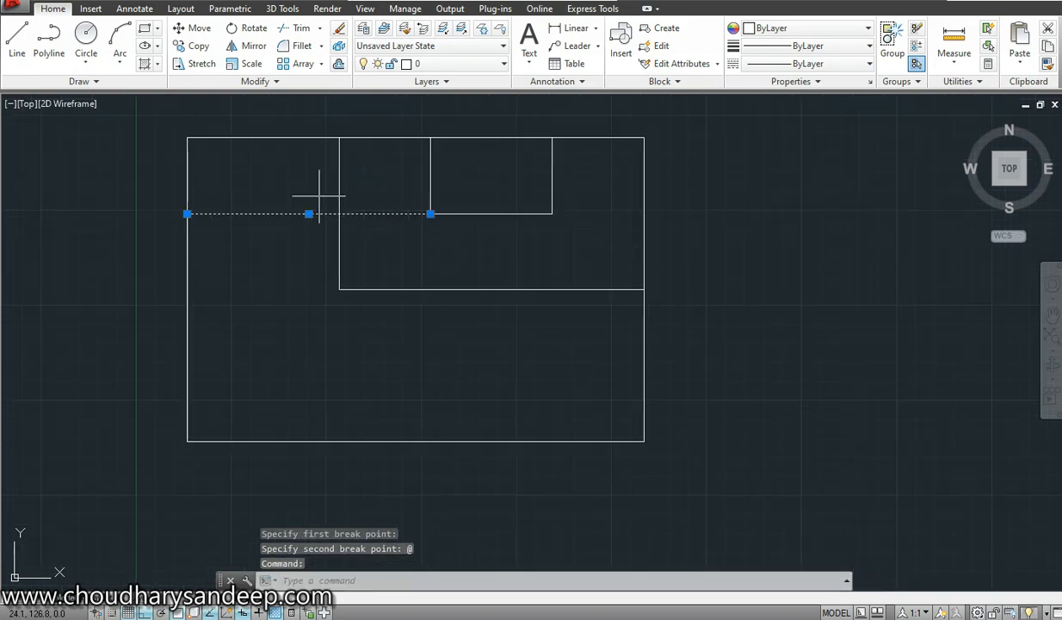
left_click(800, 28)
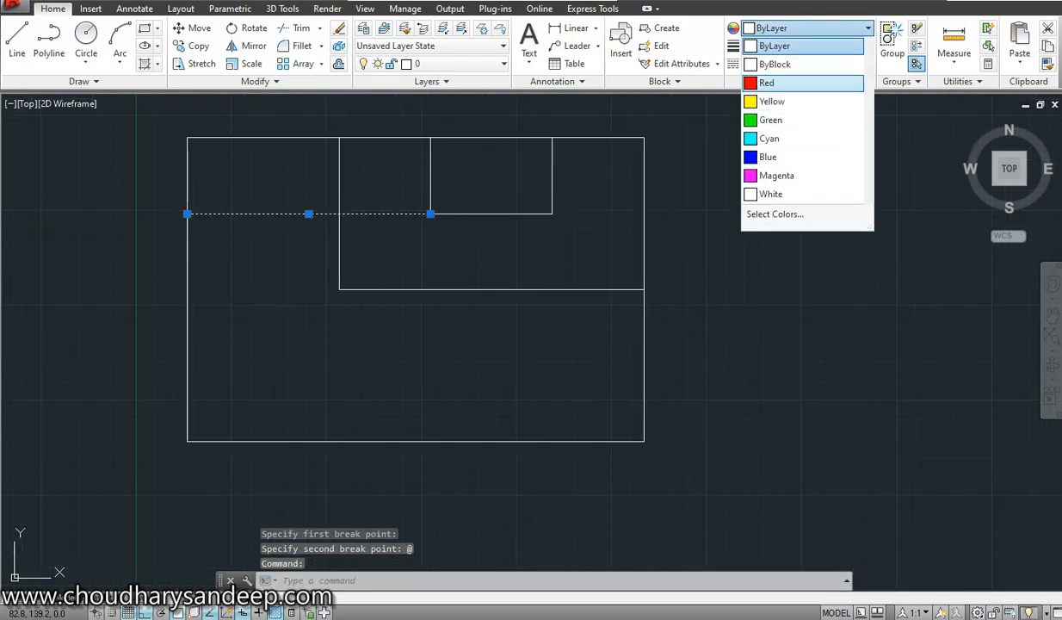
left_click(765, 81)
left_click(780, 63)
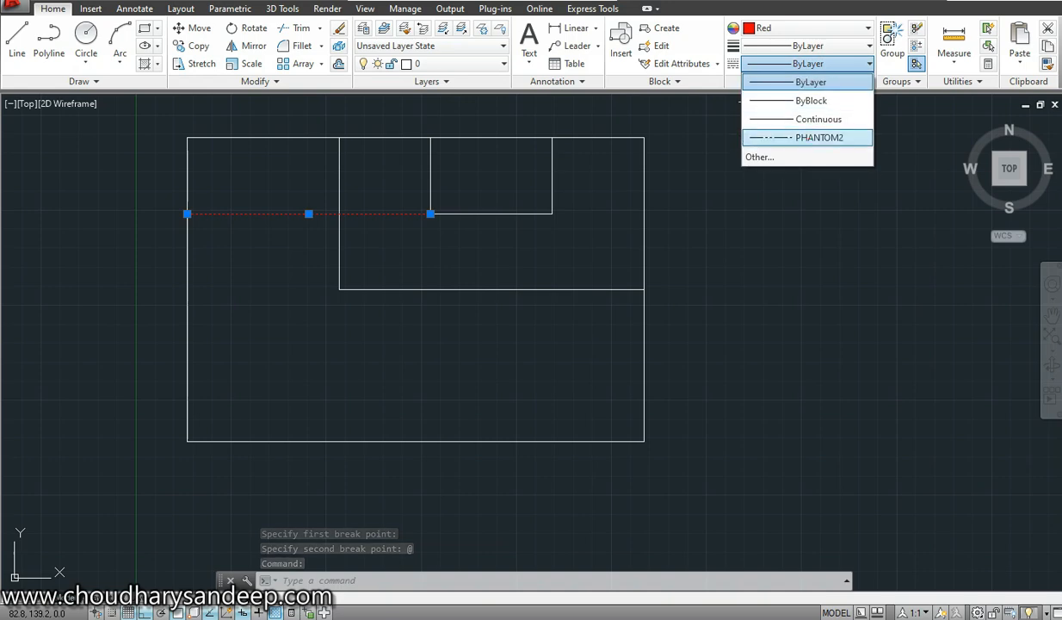
left_click(778, 134)
key("Escape")
- Draw the side view's outline as a closed rectangle 50 wide and 40 high, right of the elevation and level with its base
scroll(559, 288, "down", 5)
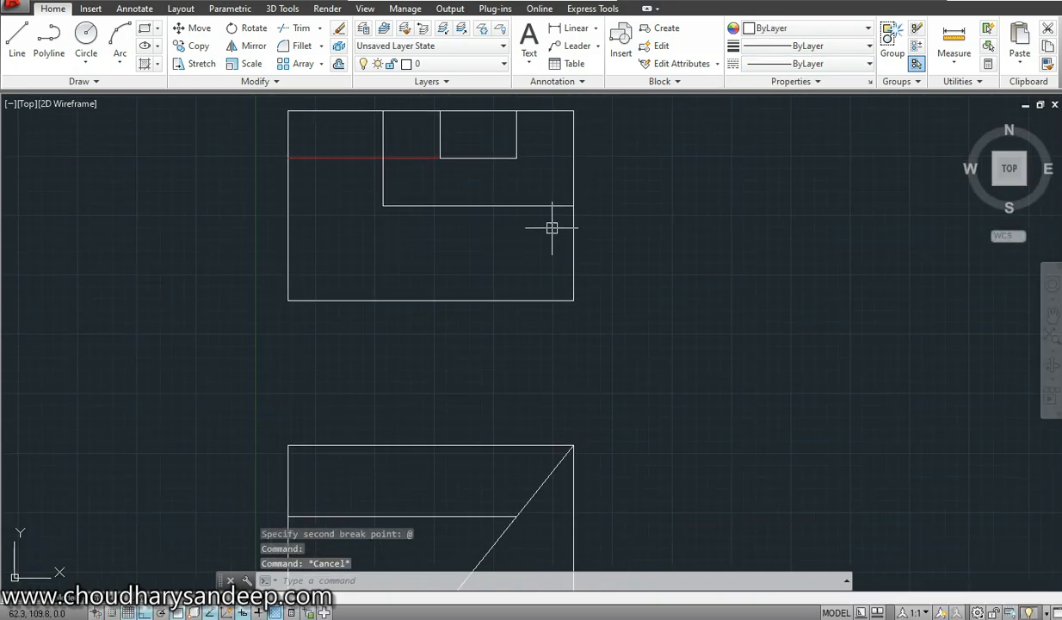
middle_click_drag(595, 294, 563, 281)
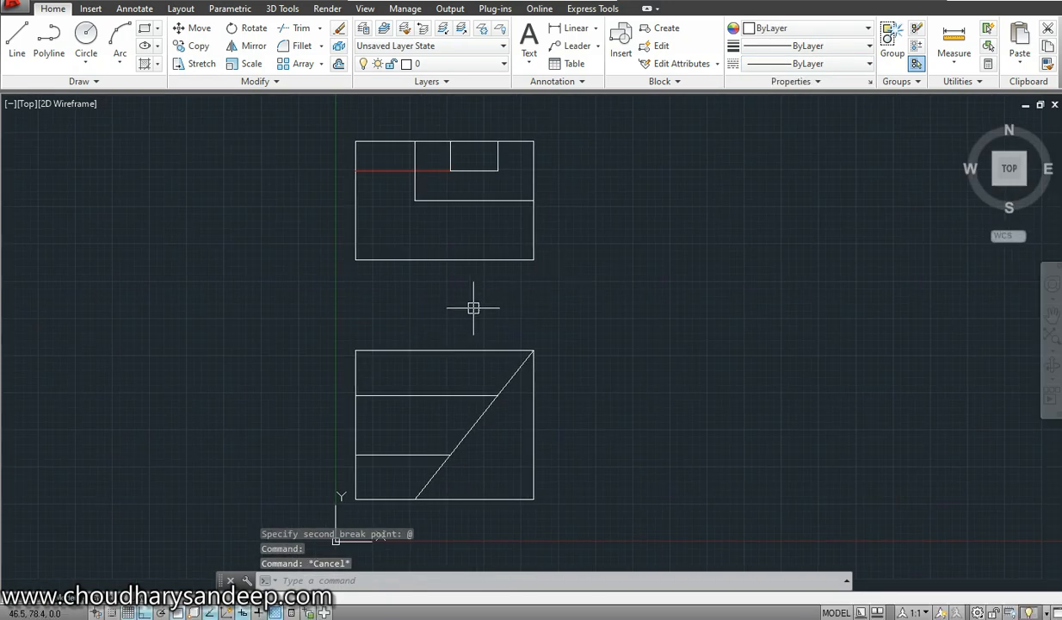
key("Return")
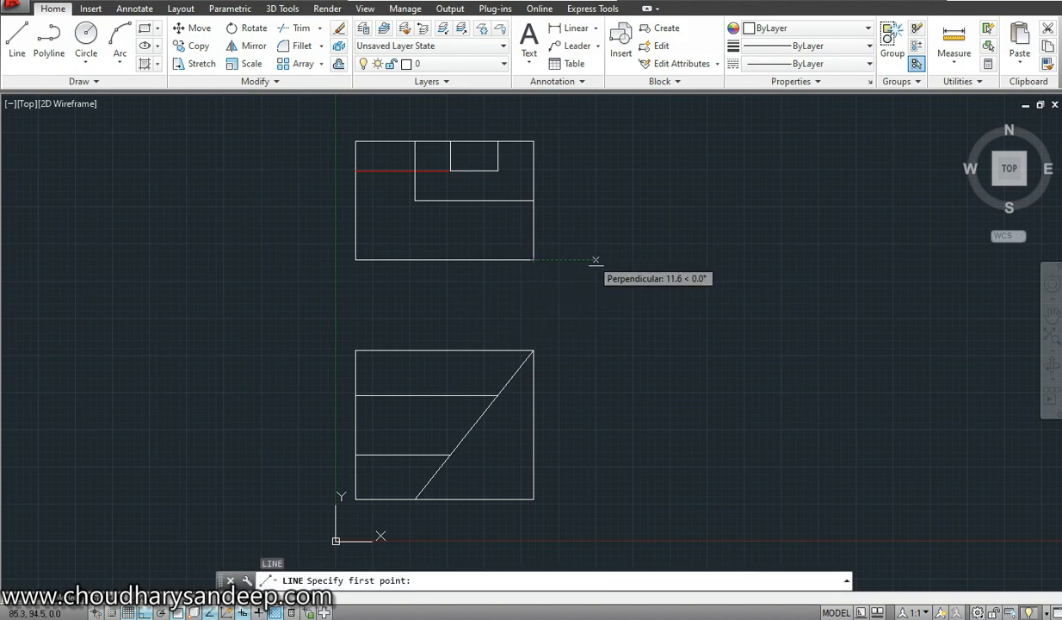
left_click(649, 255)
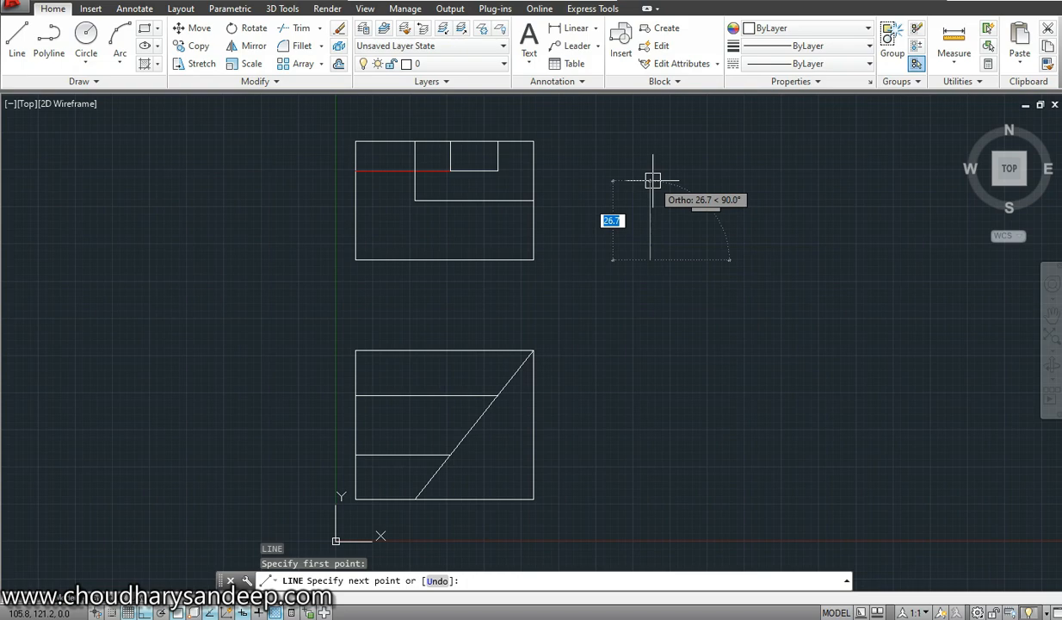
type("40")
key("Return")
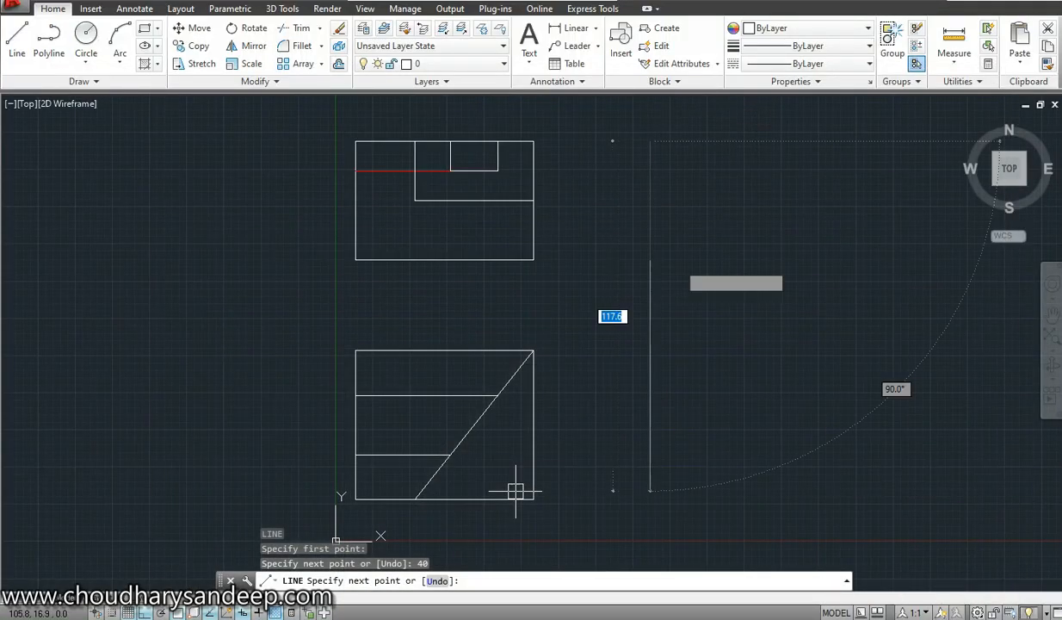
type("5")
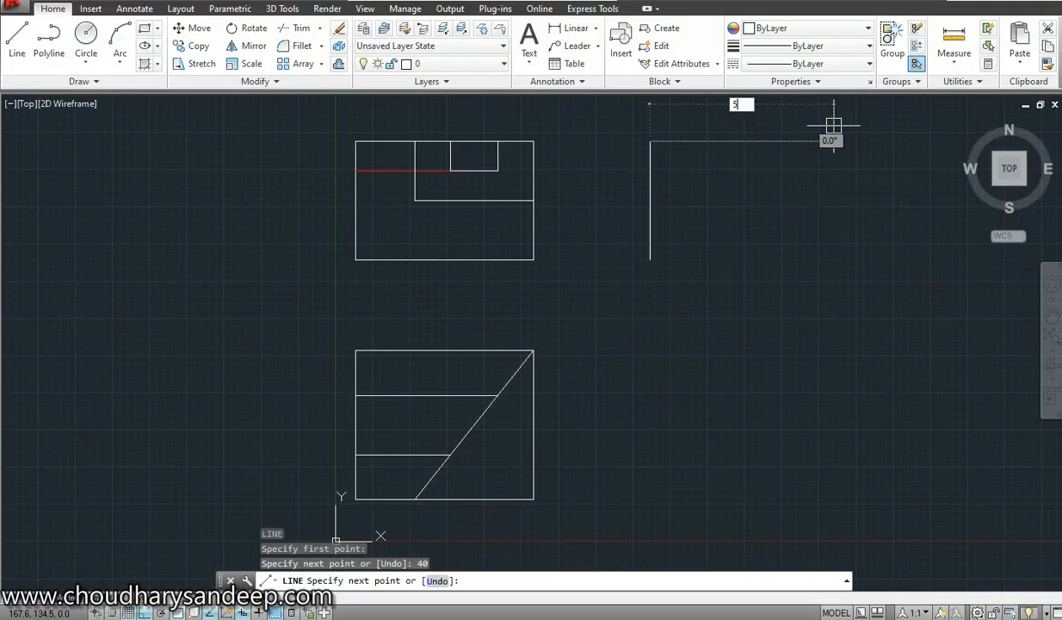
type("0")
key("Return")
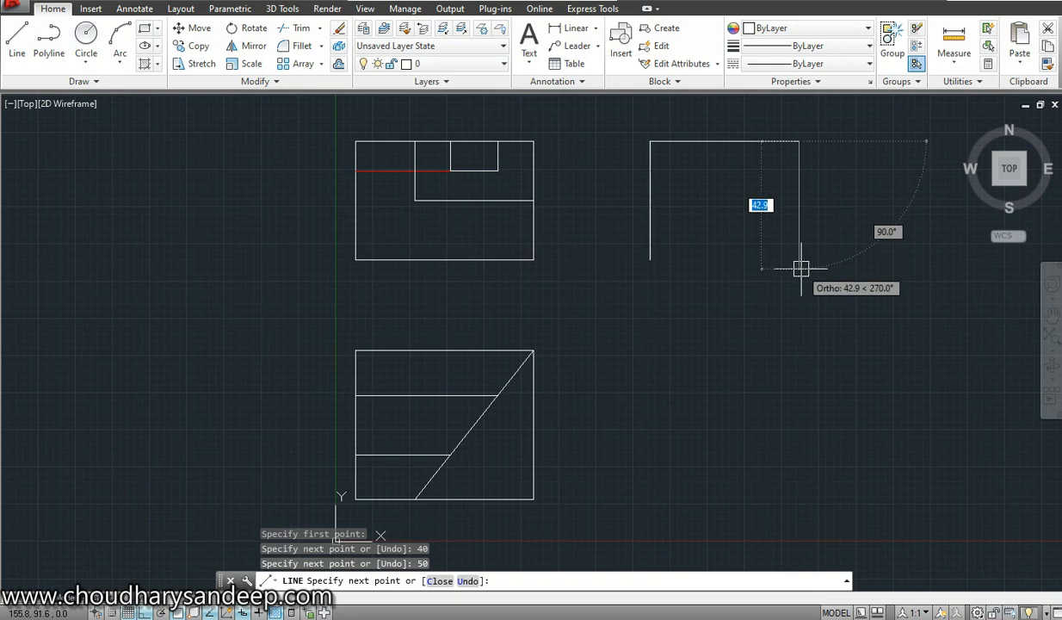
type("40")
key("Return")
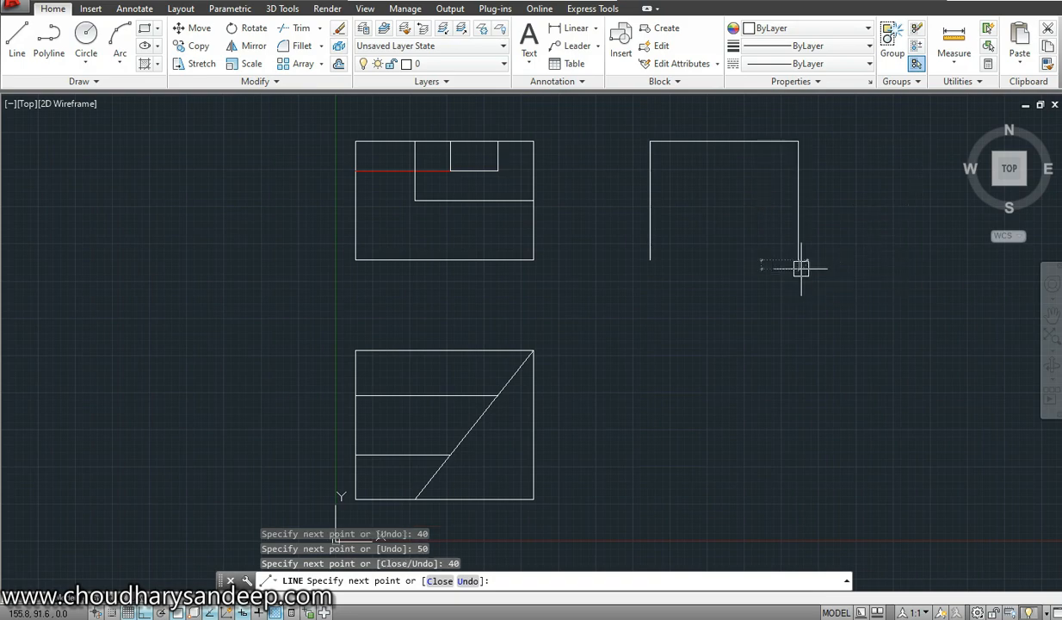
type("c")
key("Return")
- Offset the side view's top edge 10 units downward, and offset the resulting line another 10 units downward
middle_click_drag(787, 291, 704, 312)
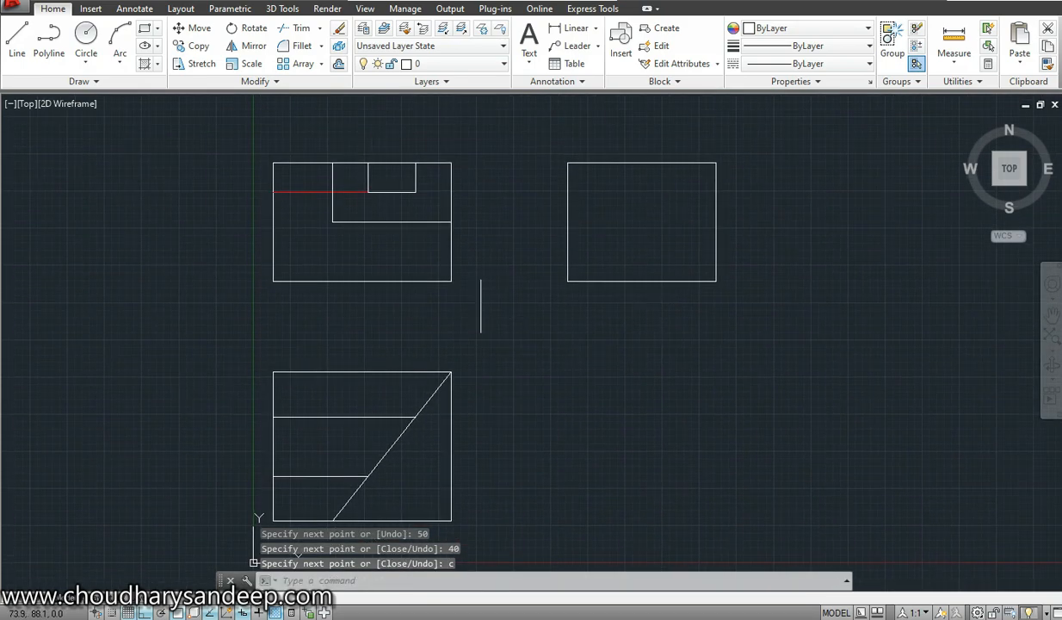
key("alt+Tab")
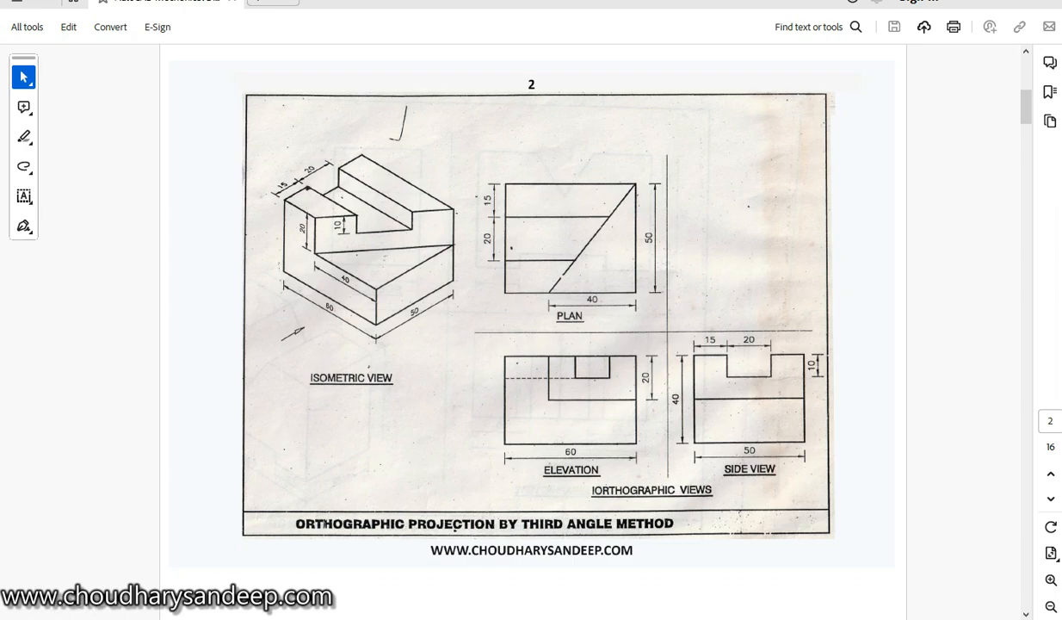
key("alt+Tab")
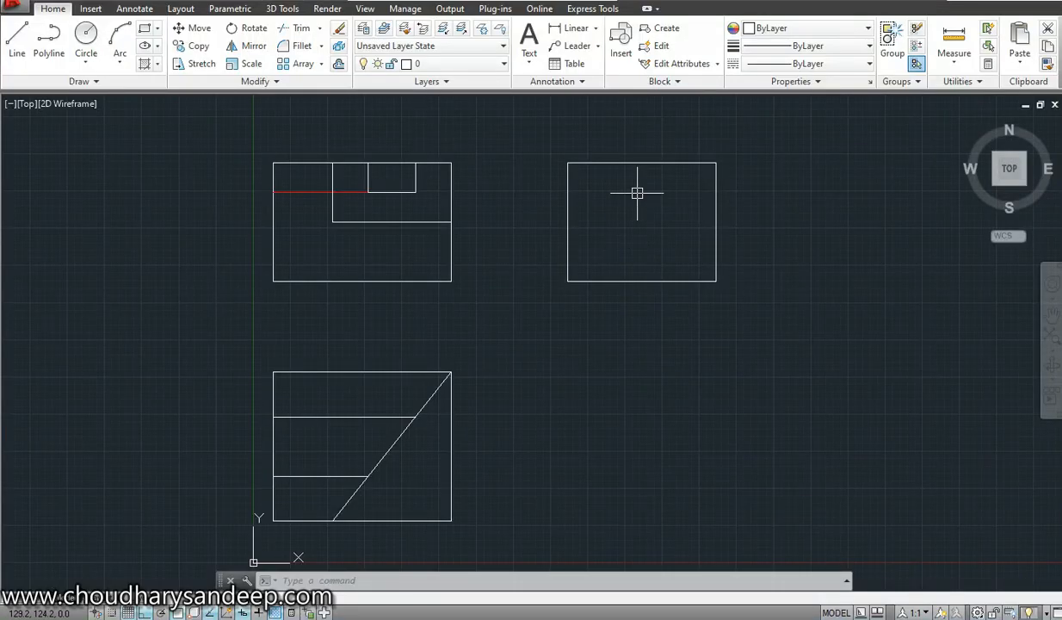
type("o")
key("Return")
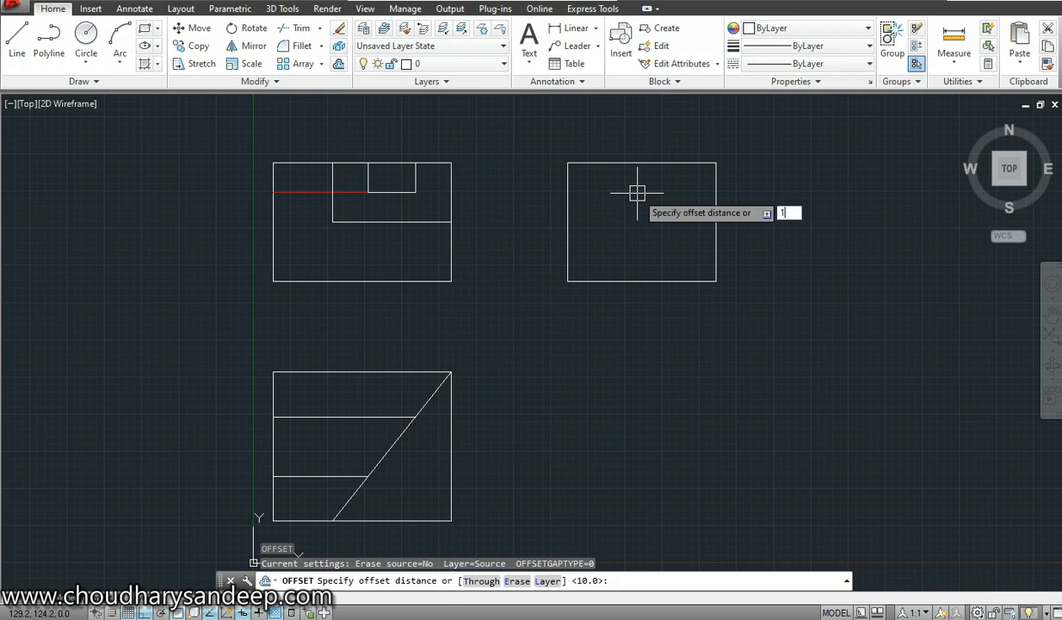
type("10")
key("Return")
left_click(640, 163)
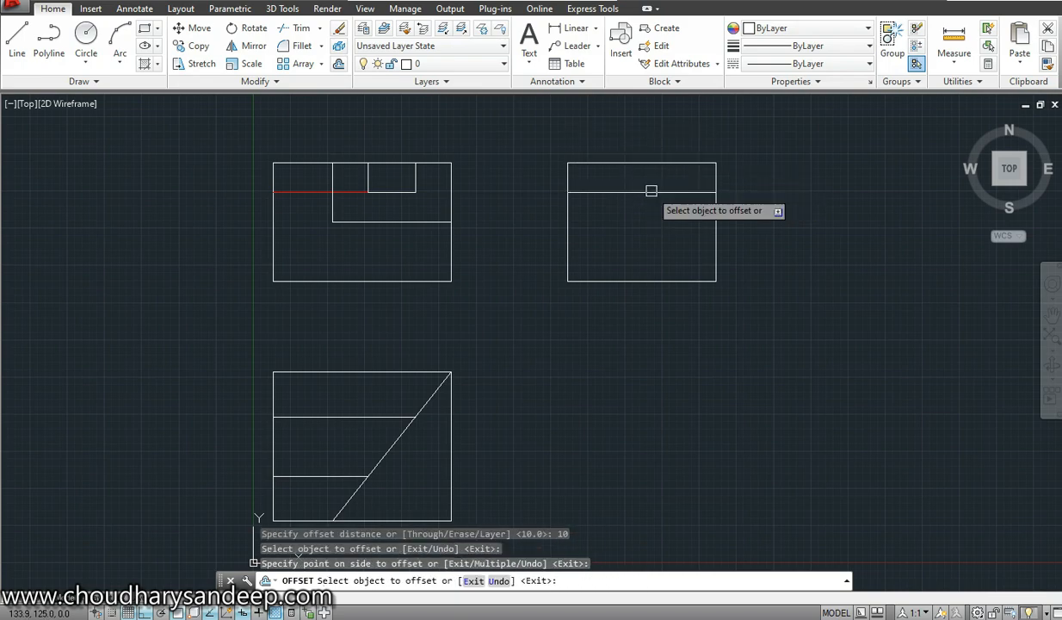
left_click(652, 190)
left_click(647, 192)
left_click(644, 248)
key("Escape")
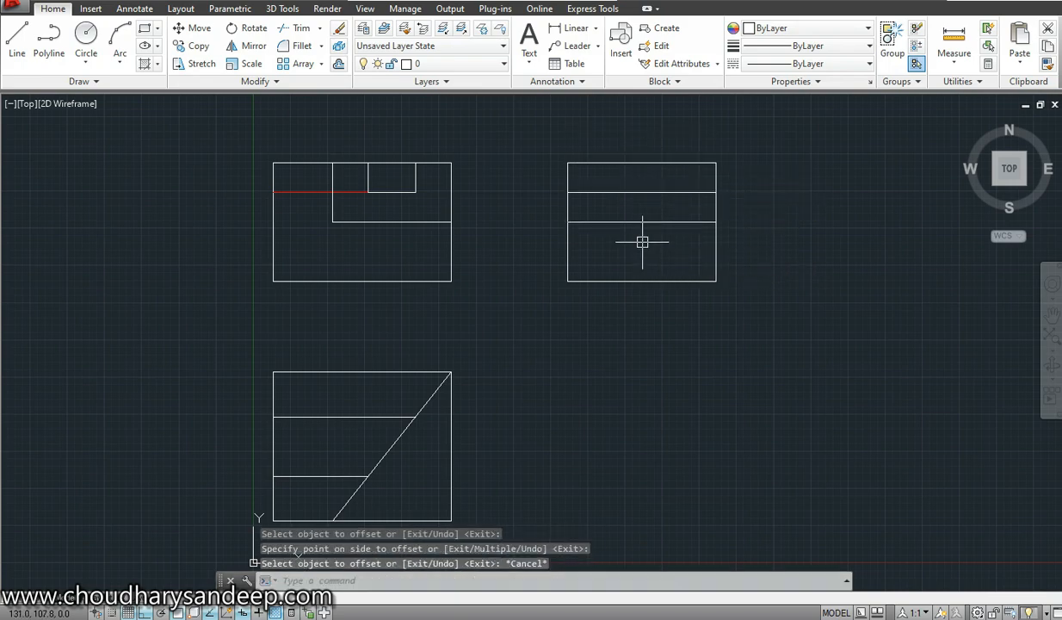
- Offset the side view's left and right edges 15 units inward
type("o")
key("Return")
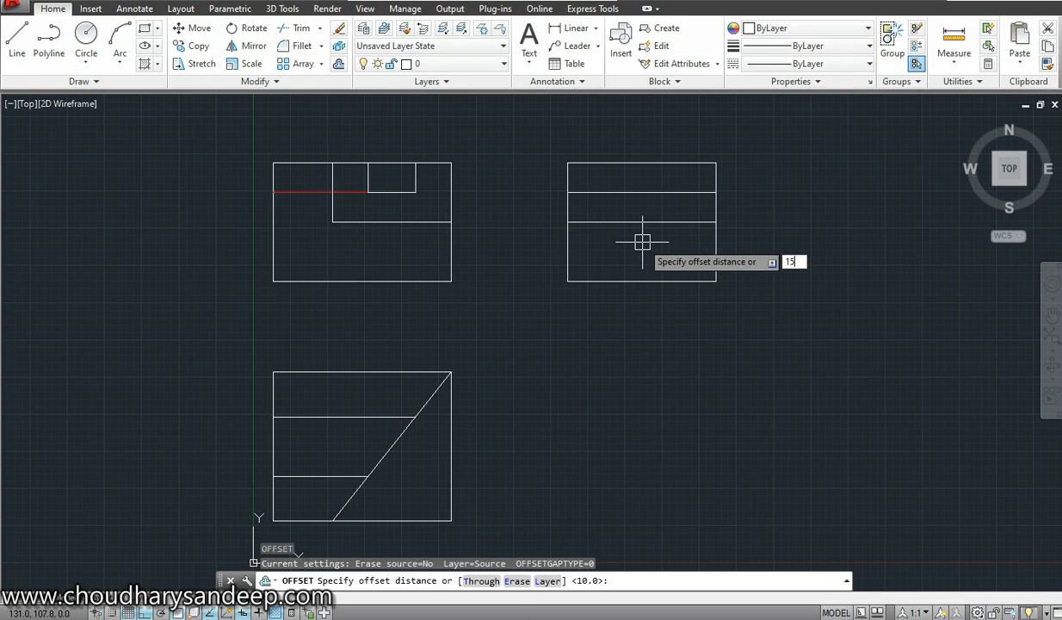
type("15")
key("Return")
left_click(567, 175)
left_click(688, 180)
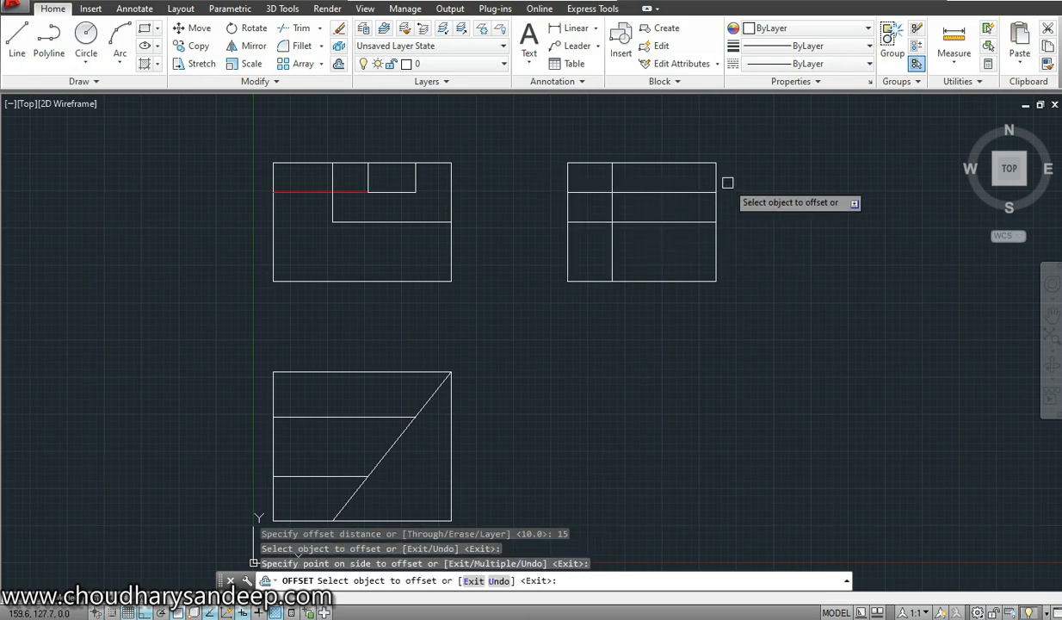
left_click(715, 176)
left_click(629, 245)
key("Escape")
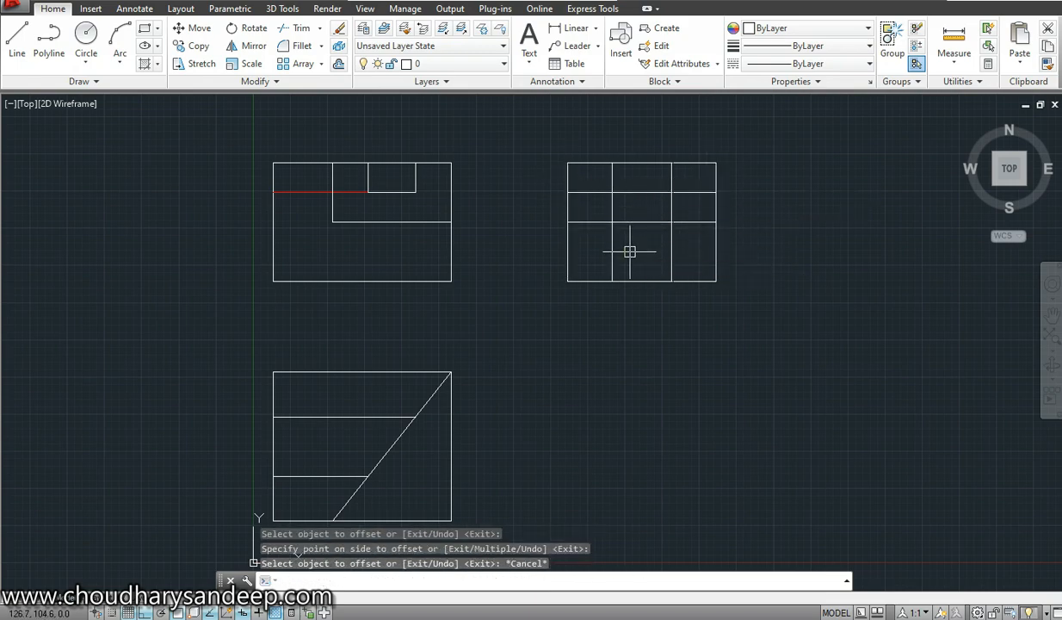
- Trim the side view's construction lines to leave a 20 by 10 notch in the top edge above the full-width horizontal line
type("tr")
key("Return")
key("Return")
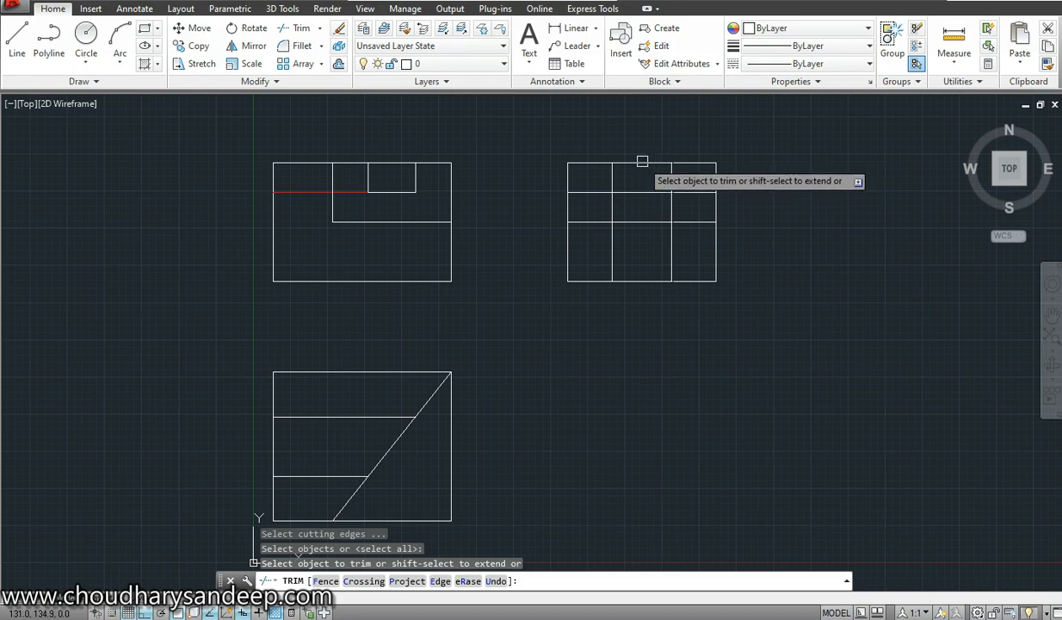
left_click(642, 161)
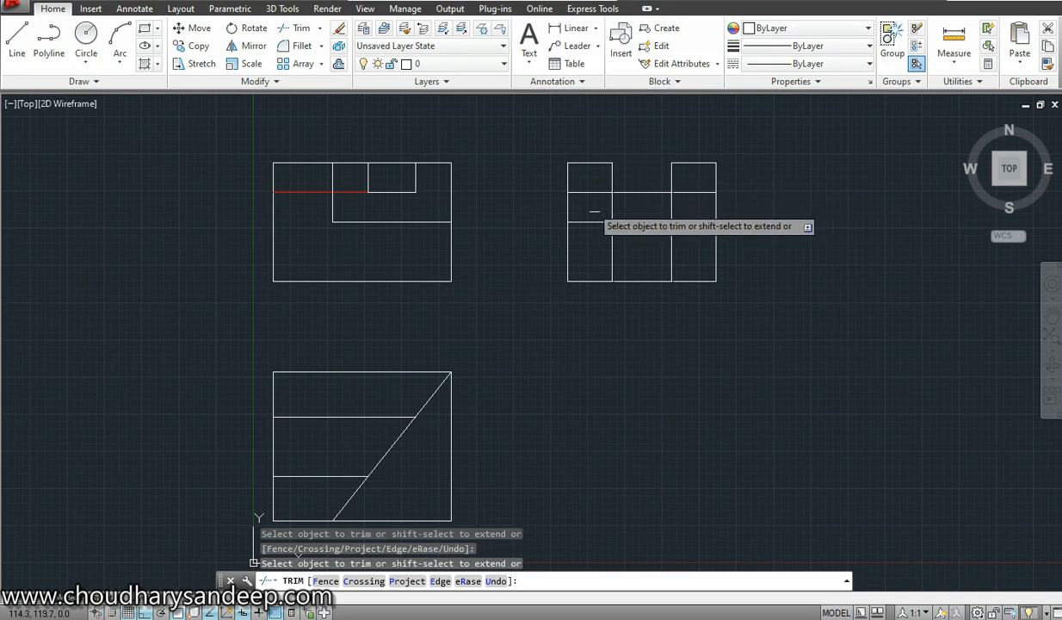
left_click(672, 248)
left_click(691, 191)
left_click(671, 211)
left_click(612, 206)
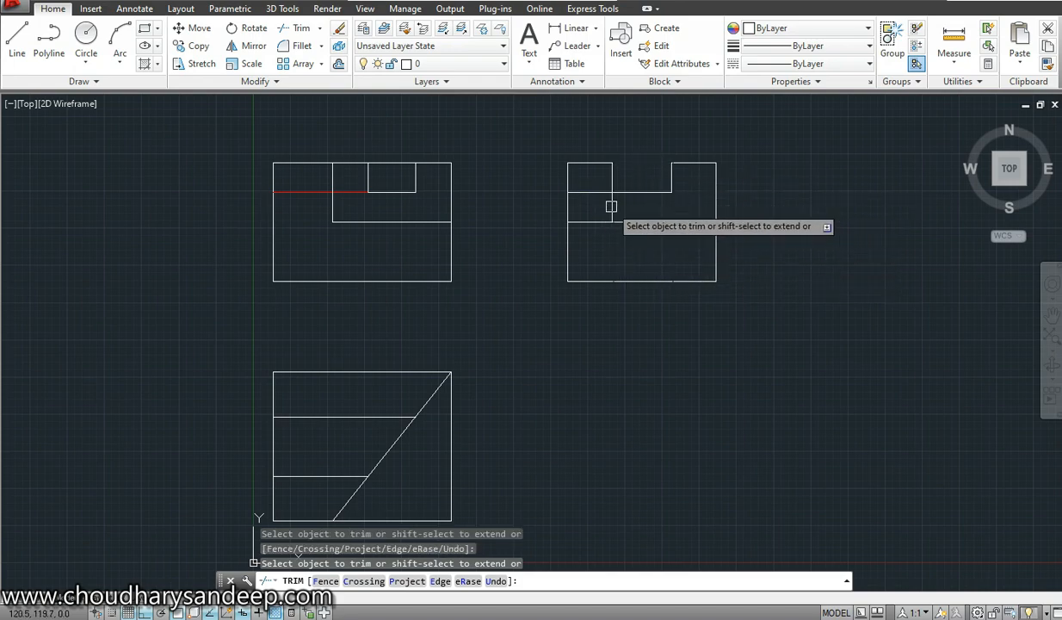
left_click(573, 191)
key("Escape")
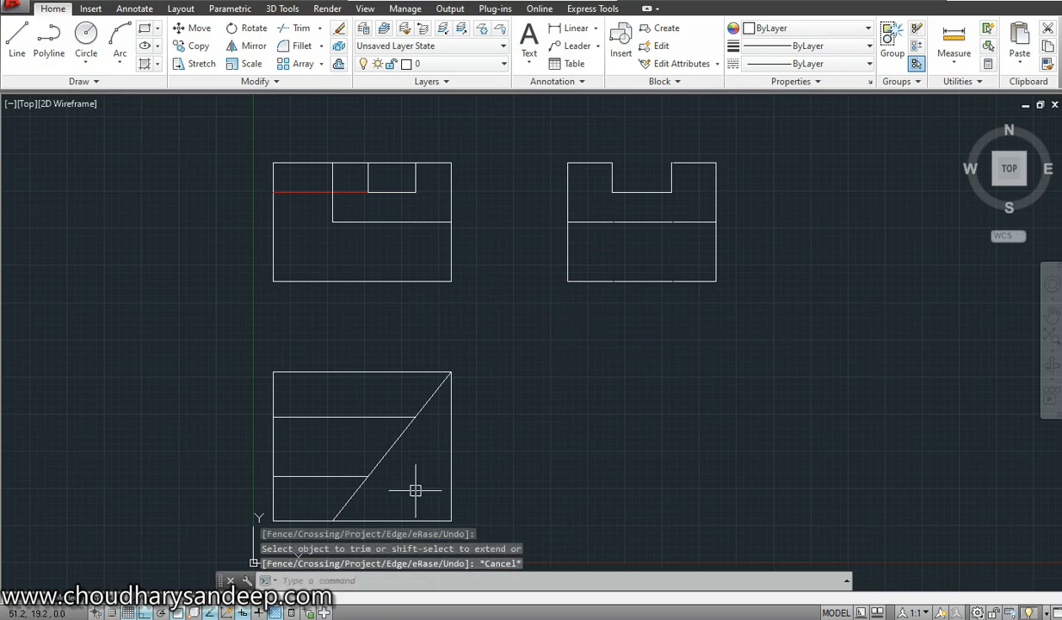
- Switch to the PDF exercise sheet to check the drawn views against it, and return to the AutoCAD drawing
left_click(376, 617)
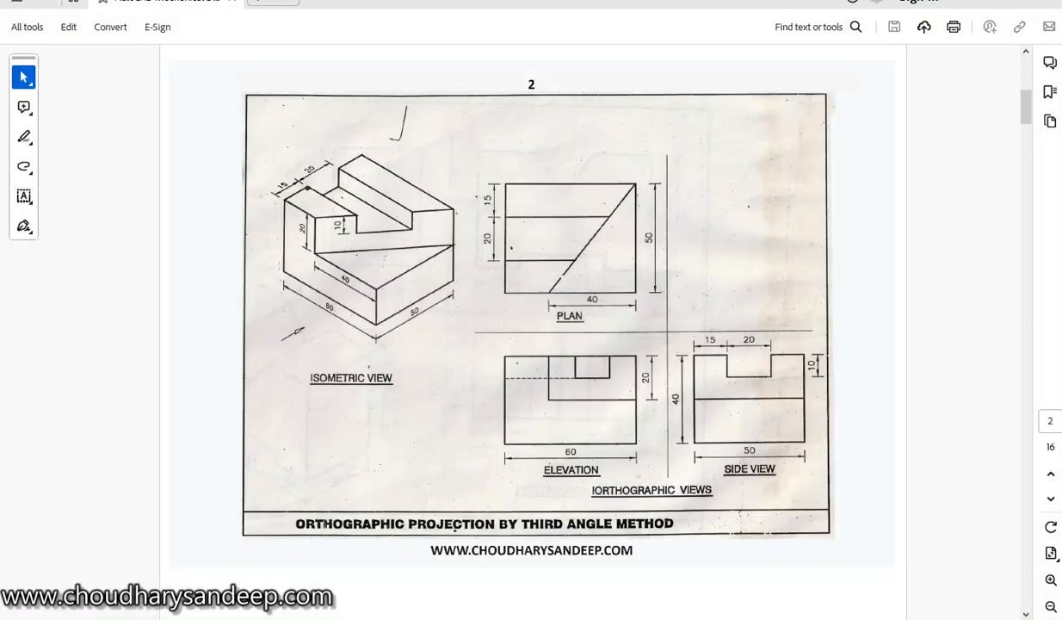
left_click(376, 618)
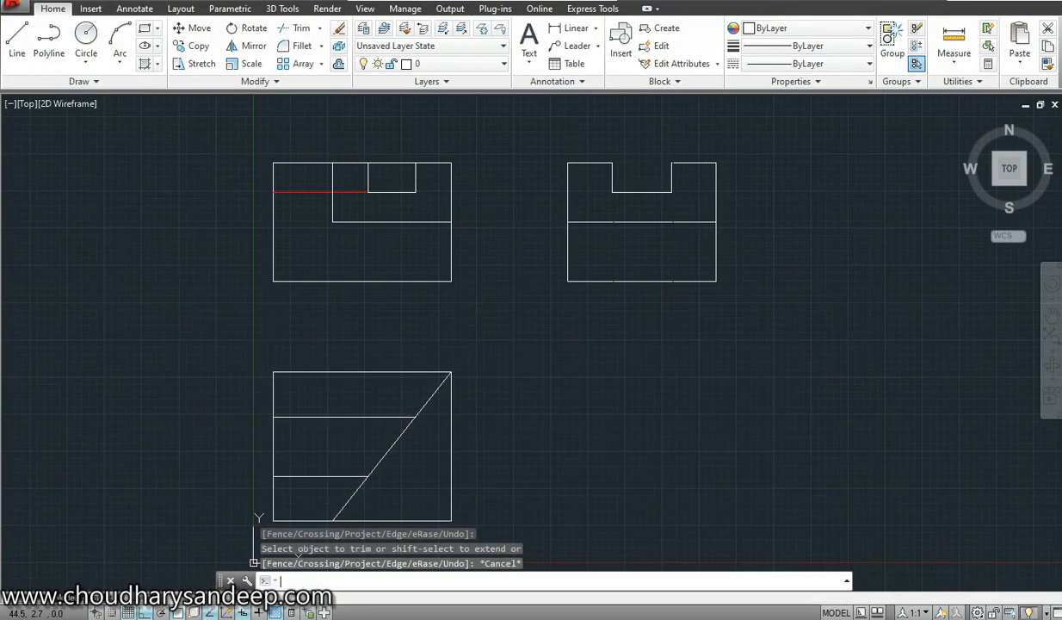
middle_click_drag(534, 327, 489, 246)
scroll(508, 328, "down", 1)
middle_click_drag(506, 327, 496, 336)
middle_click_drag(513, 378, 518, 379)
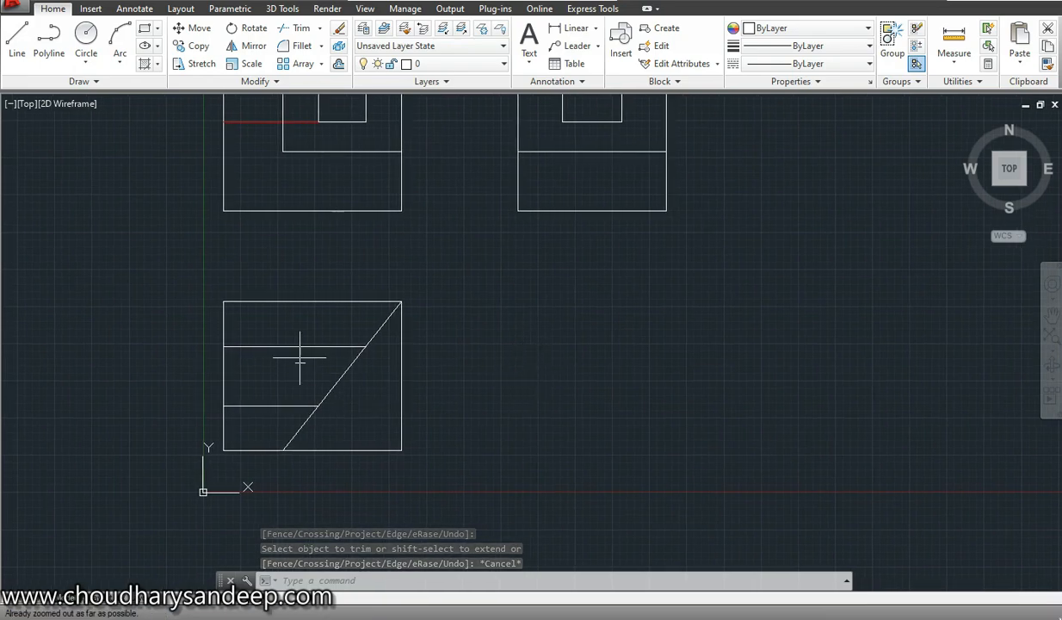
- Copy the entire plan view to the empty space beside the original, level with it
middle_click_drag(421, 290, 447, 307)
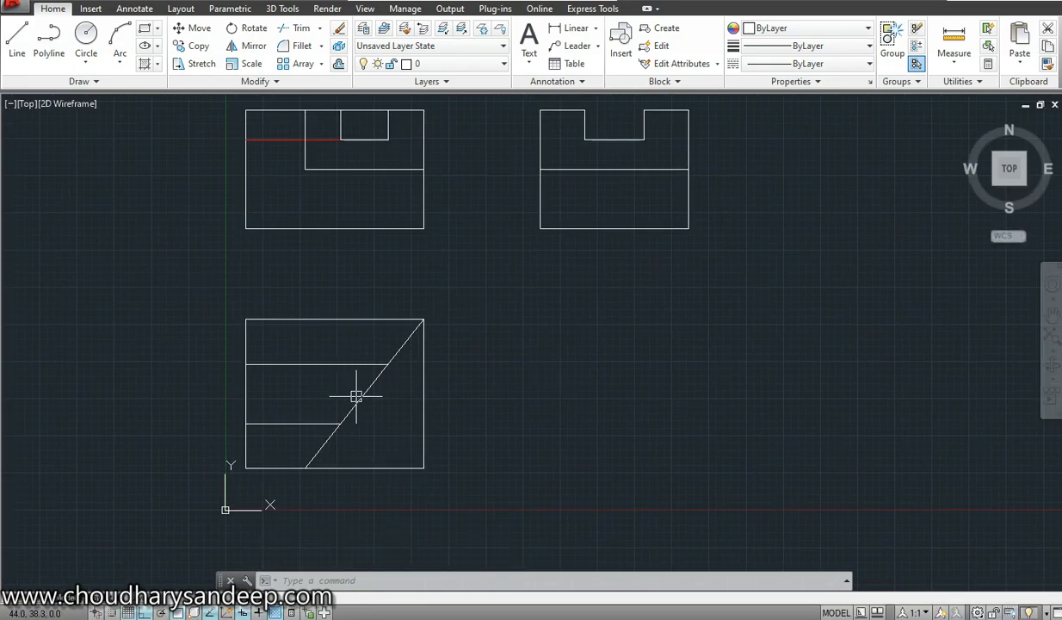
type("o")
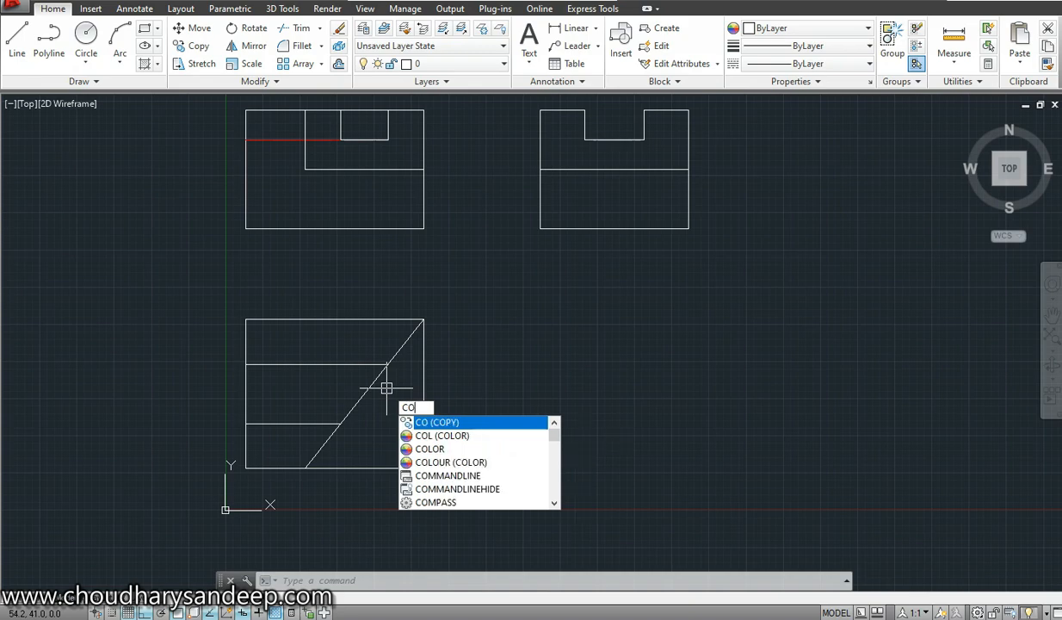
key("Return")
left_click(213, 299)
left_click(507, 497)
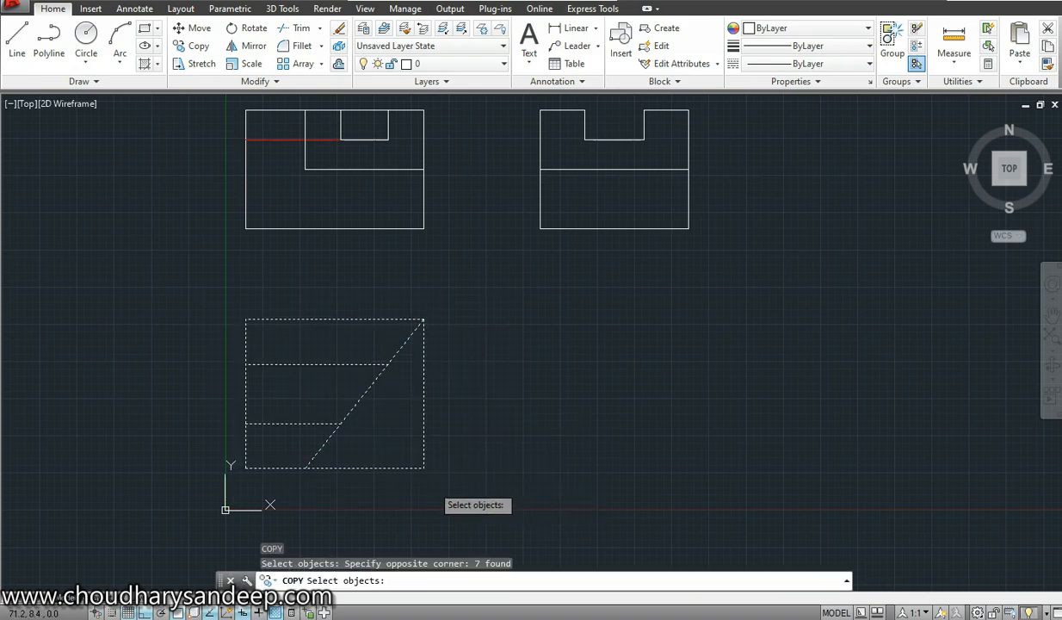
key("Return")
left_click(241, 466)
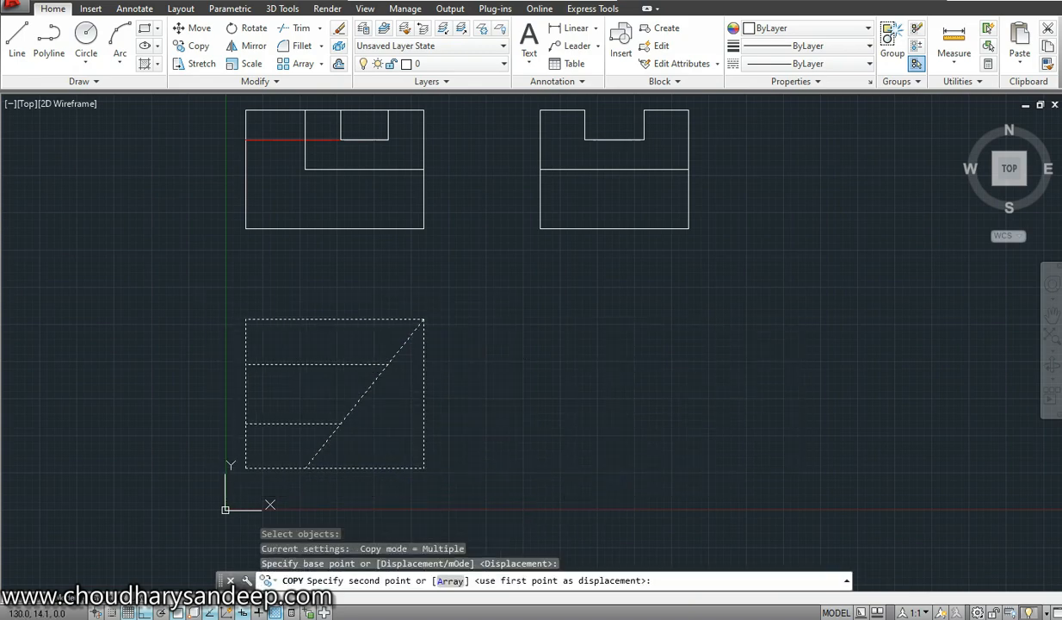
left_click(614, 457)
key("Escape")
- Convert the four outer edges of the copied plan into a single region
middle_click_drag(708, 398, 562, 378)
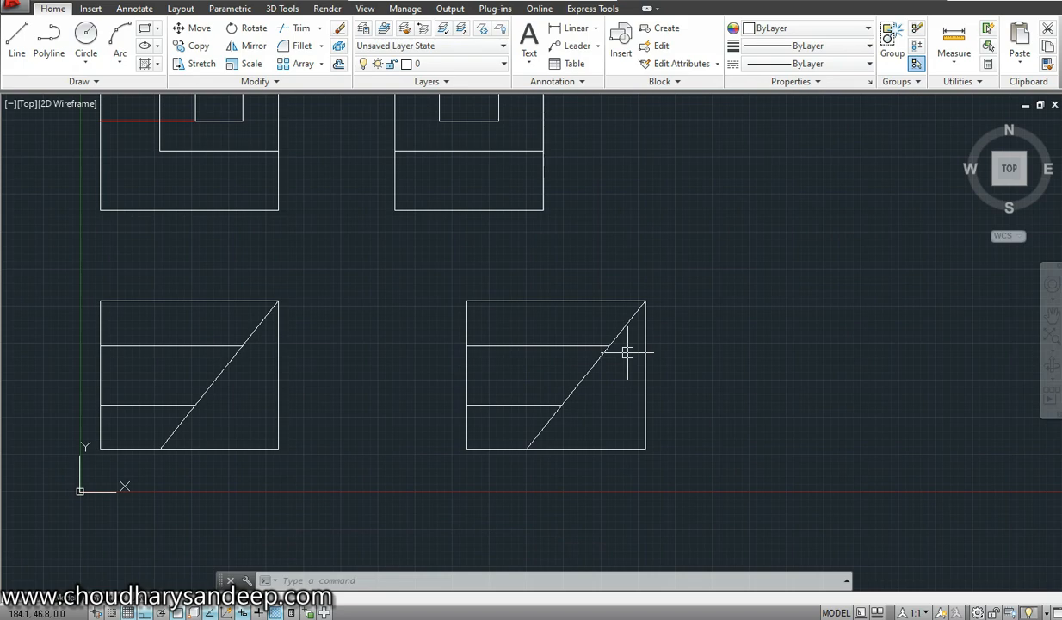
type("g")
key("Return")
left_click(602, 331)
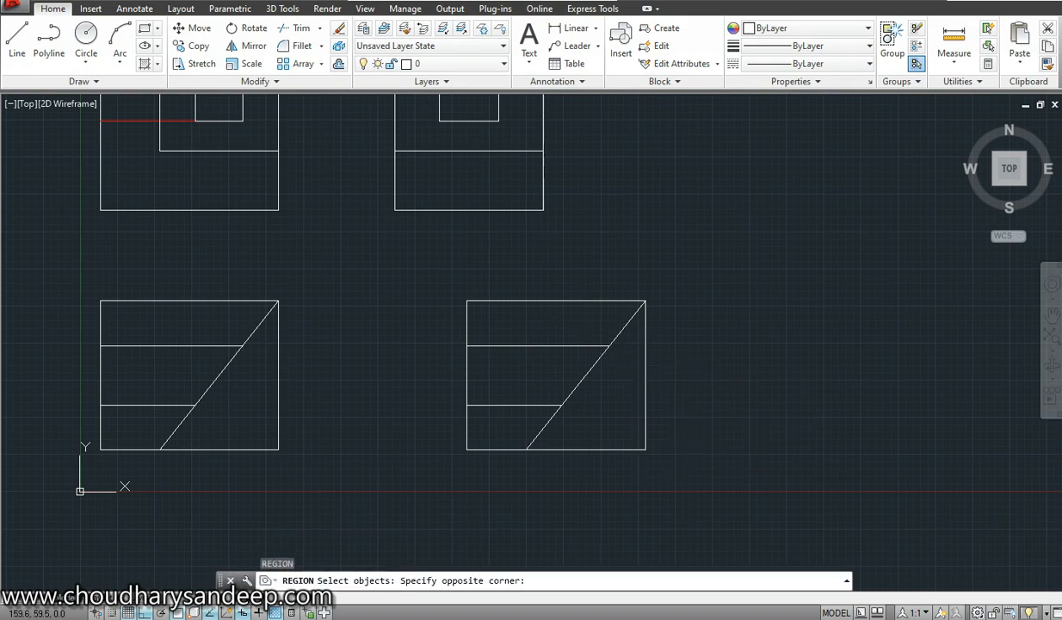
left_click(411, 280)
left_click(678, 469)
left_click(623, 415)
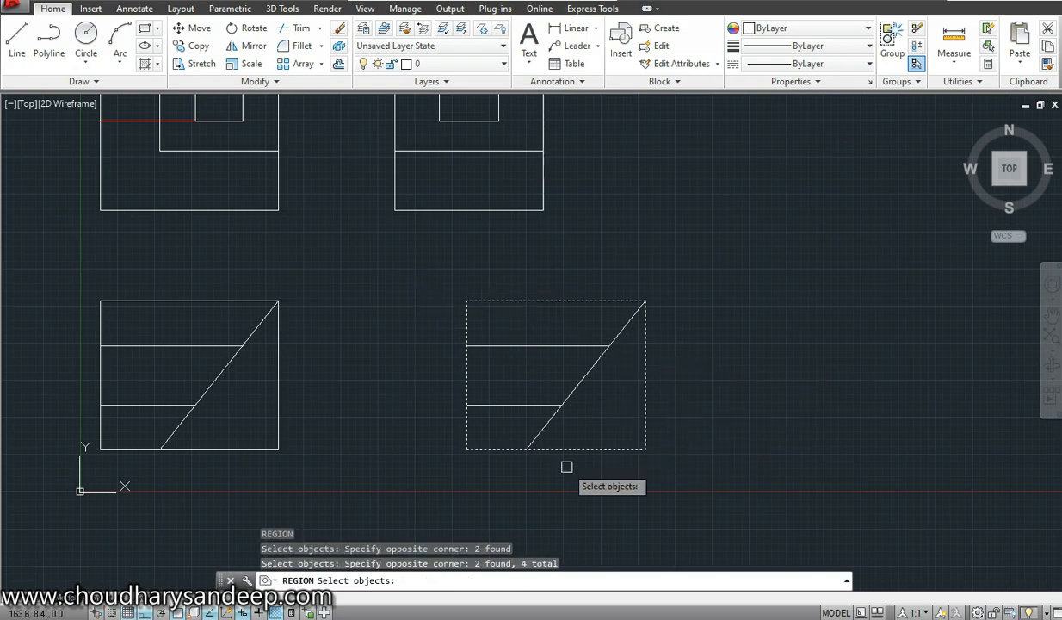
key("Return")
- Switch to the SW Isometric view and extrude the copied plan's rectangular region 20 units upward
middle_click_drag(465, 361, 566, 407)
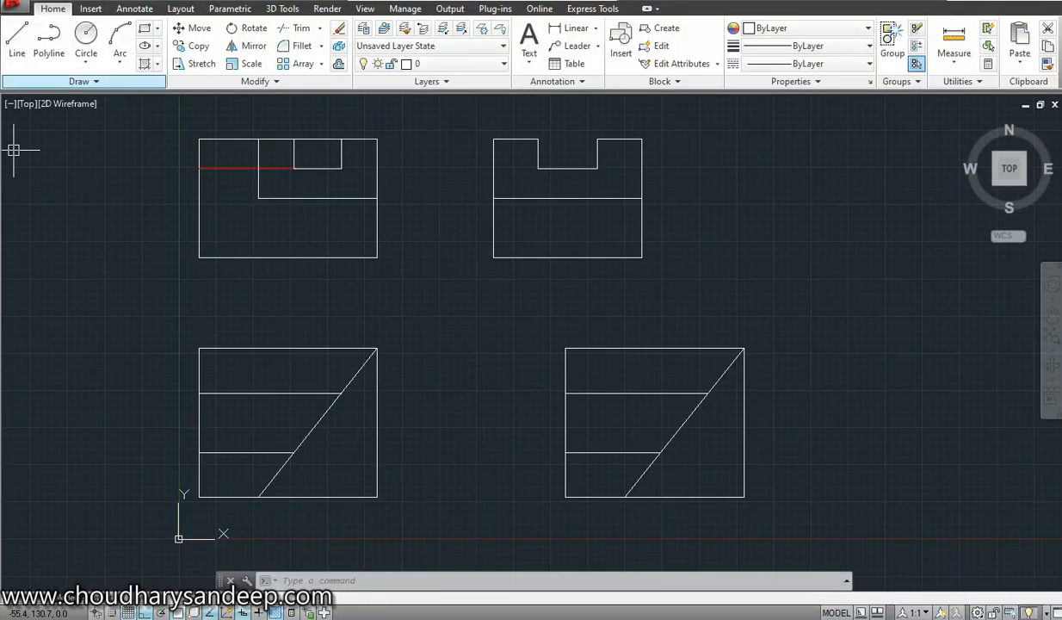
left_click(27, 103)
left_click(77, 239)
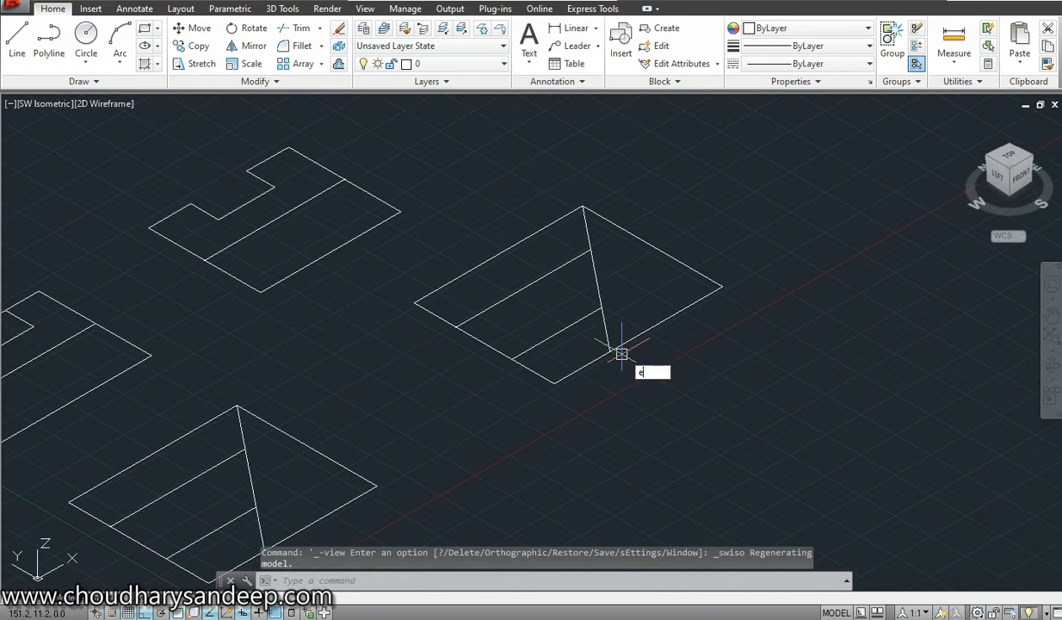
key("Return")
left_click(654, 320)
key("Return")
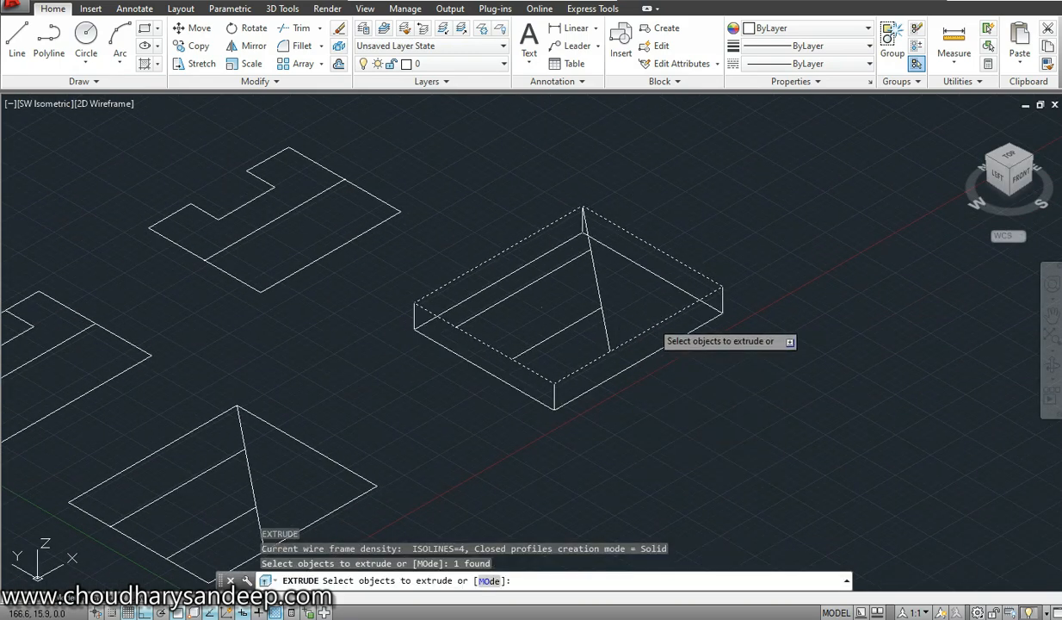
type("2")
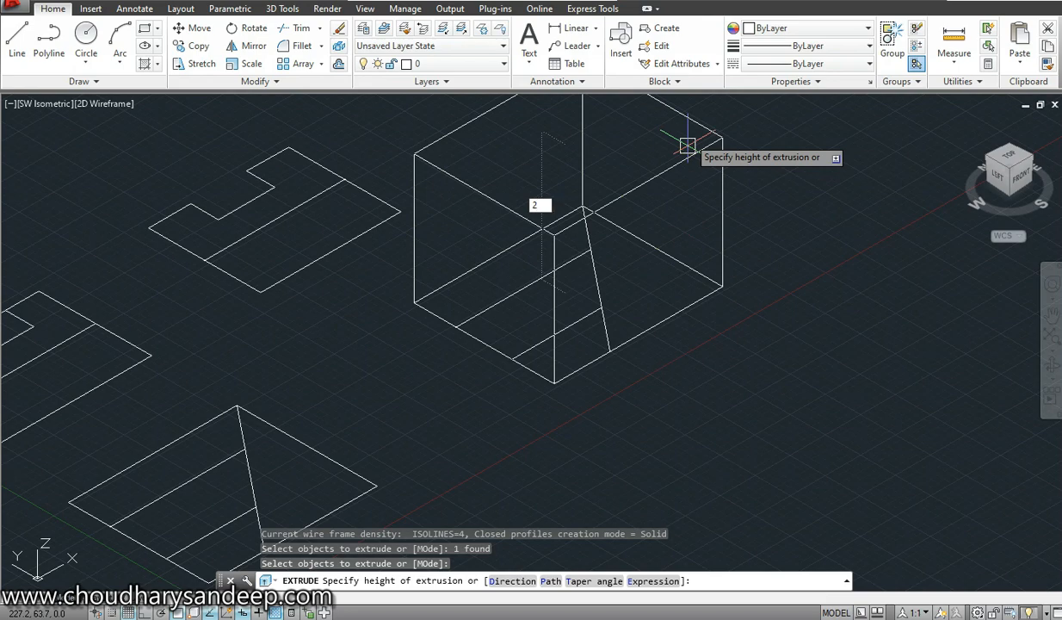
type("0")
key("Return")
- Draw lines along the base edges from the shorter inner line's outer end through the front corner to the diagonal's end
scroll(568, 339, "up", 4)
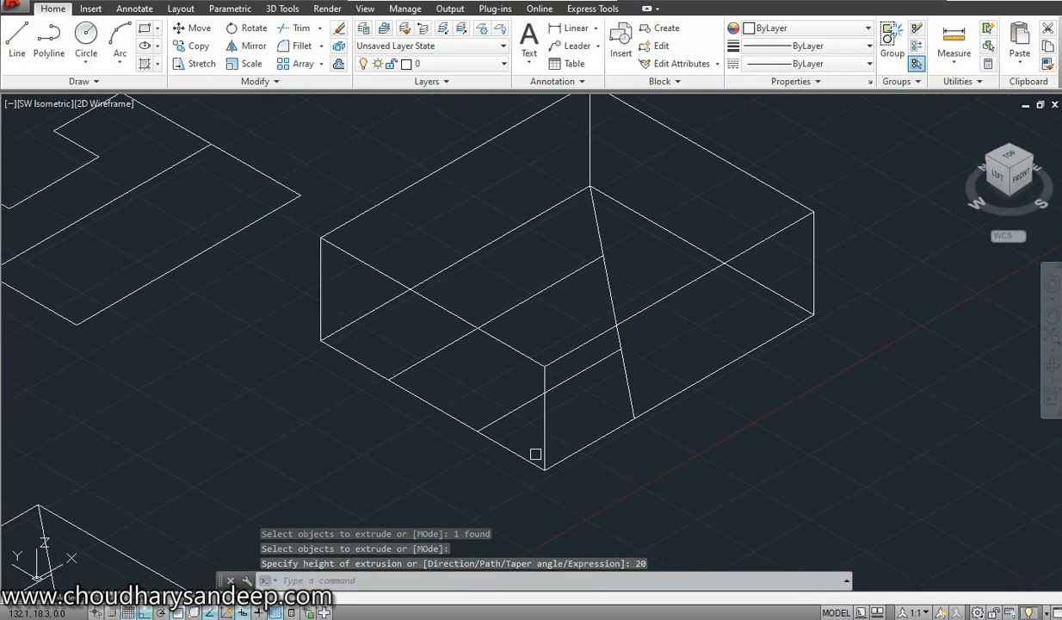
type("l")
key("Return")
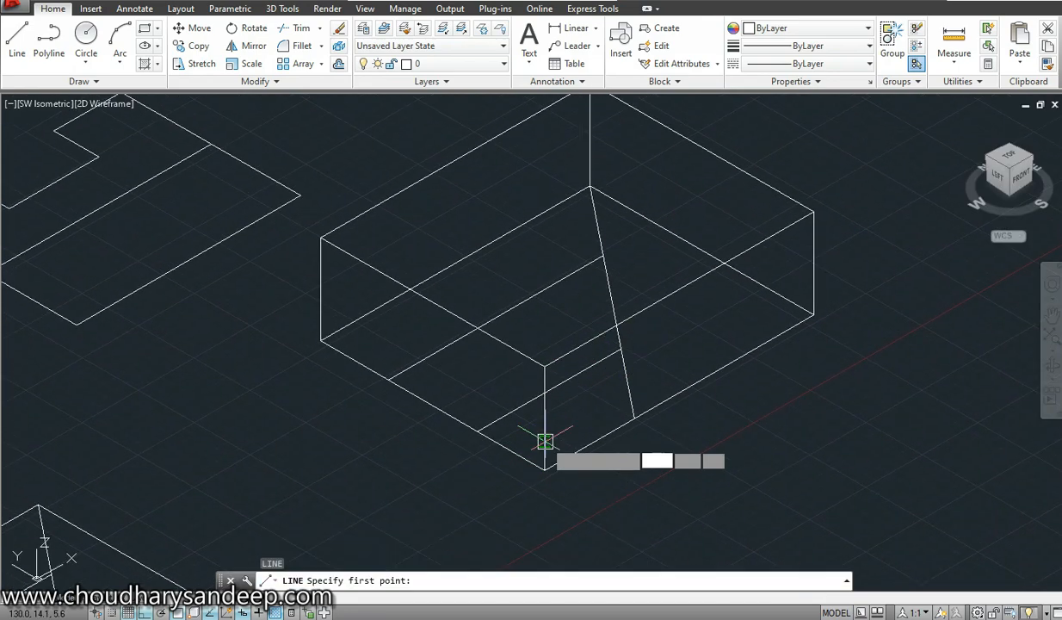
left_click(478, 430)
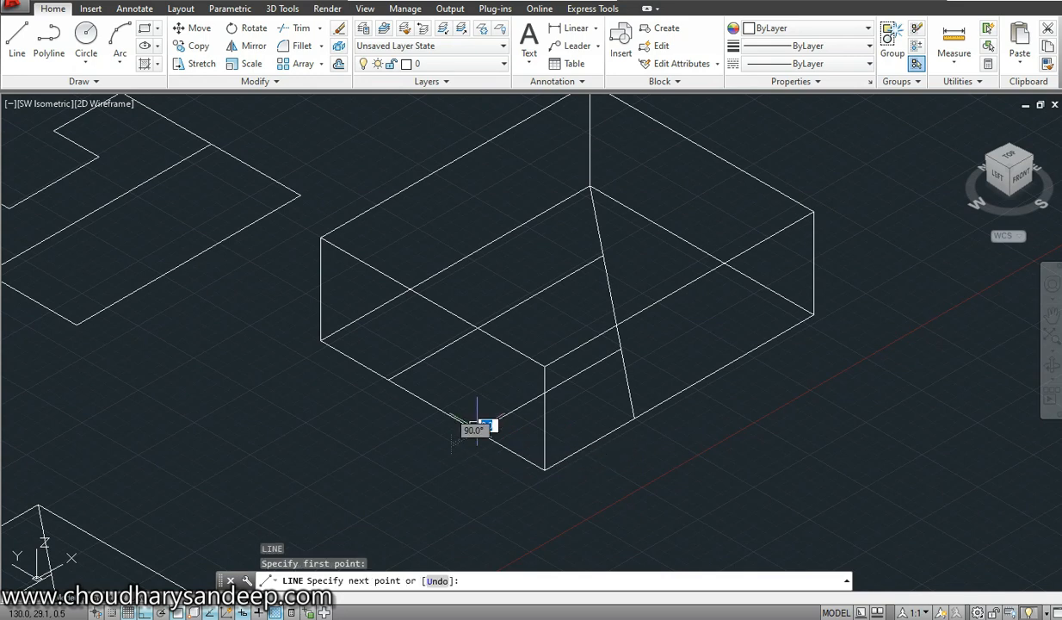
left_click(544, 468)
left_click(634, 418)
key("Return")
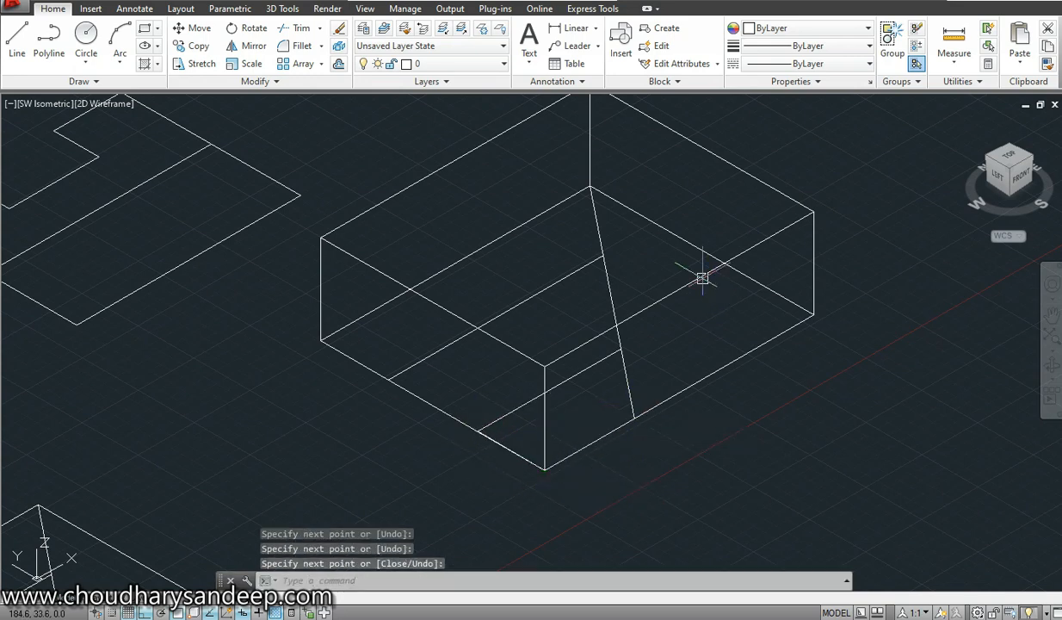
- Set the extruded base block's color to Red
left_click(702, 278)
left_click(748, 28)
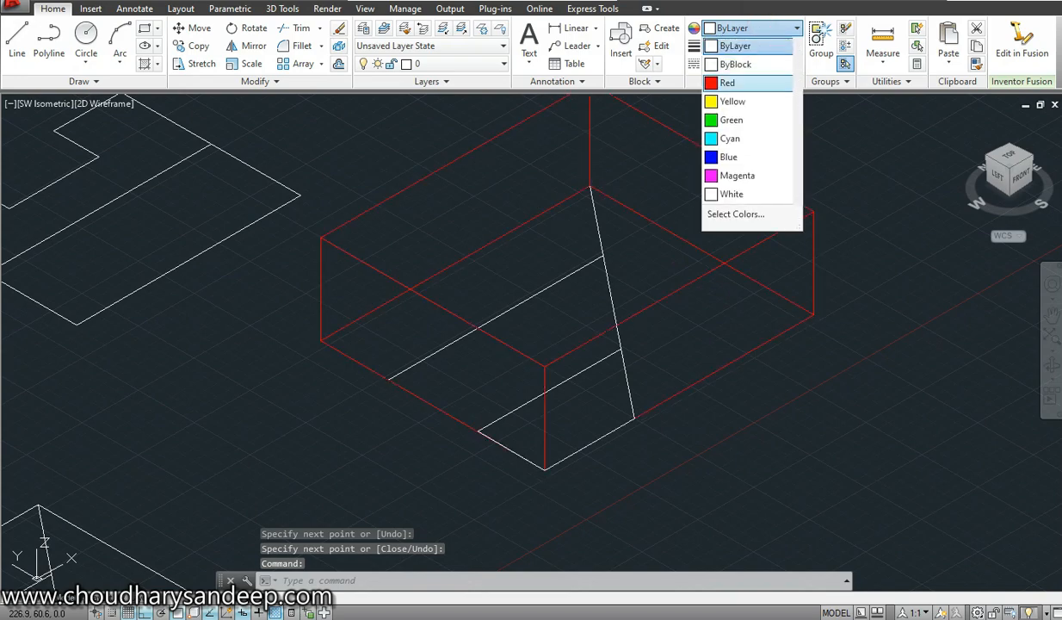
left_click(727, 82)
key("Escape")
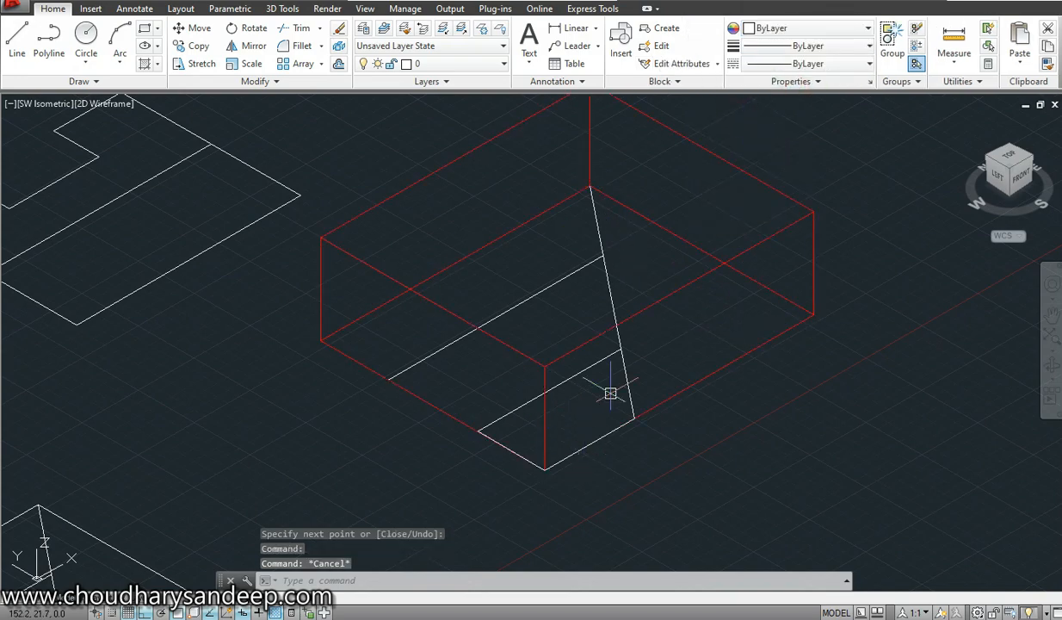
- Draw lines along the base edges from the longer inner line's outer end through the corner to the diagonal's far end
type("l")
key("Return")
left_click(375, 370)
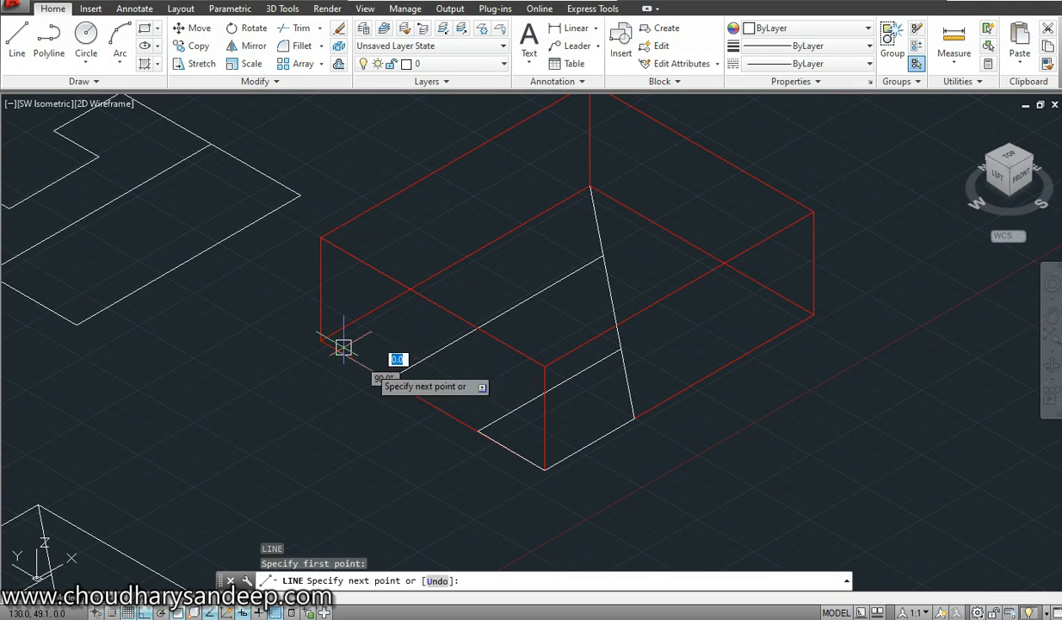
left_click(322, 339)
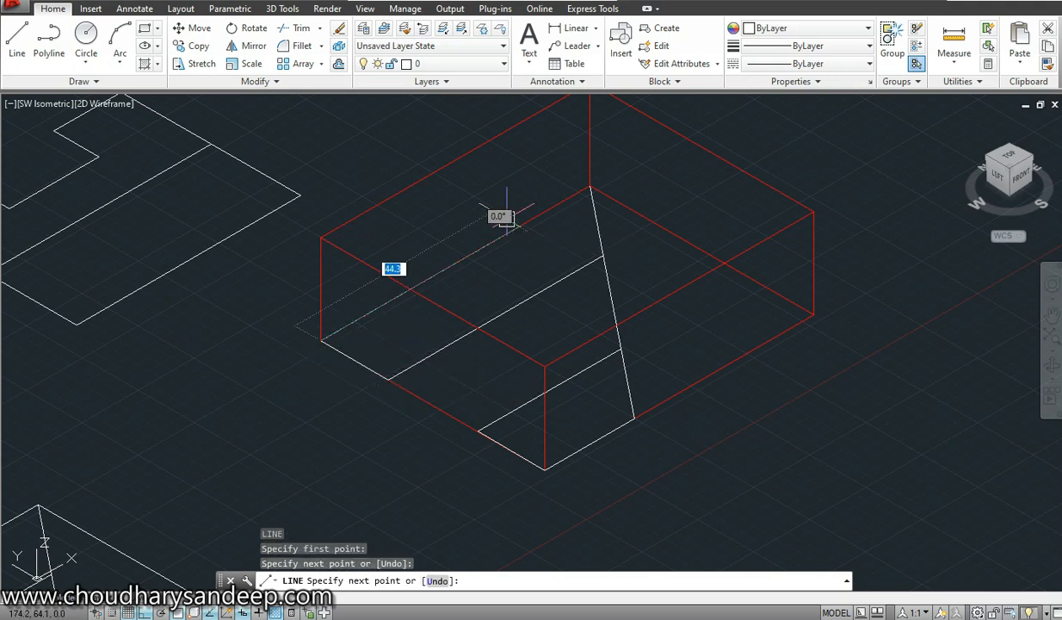
left_click(590, 186)
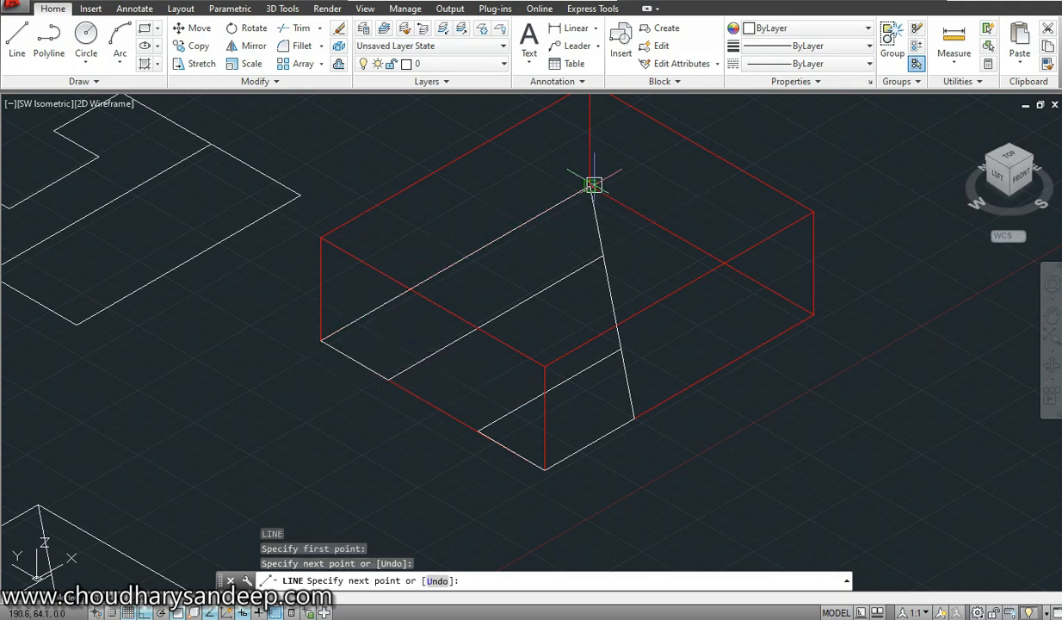
key("Return")
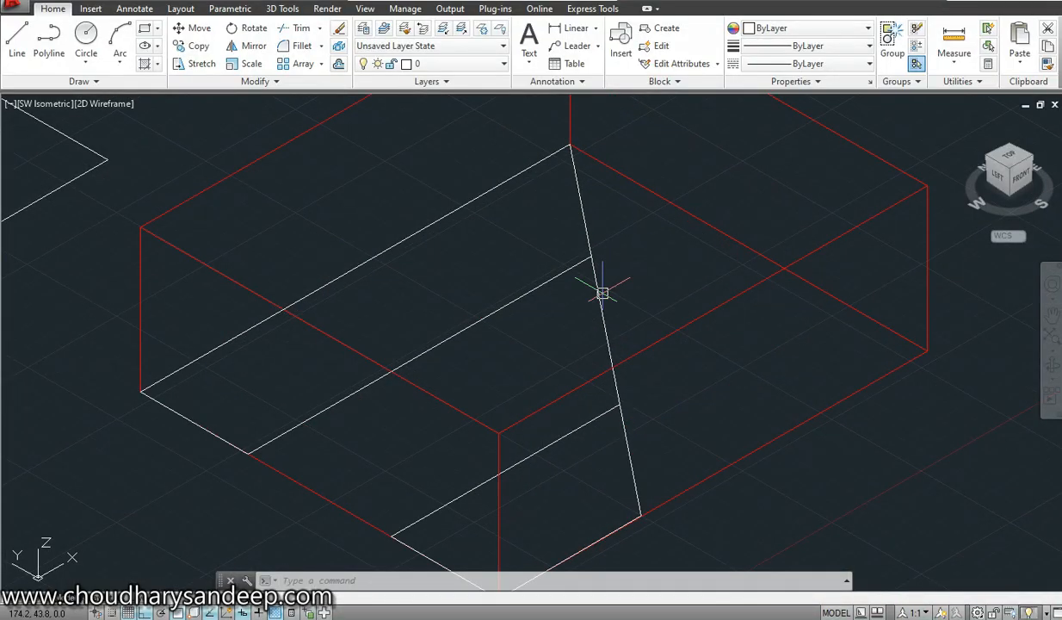
- Break the diagonal line at the two points where the inner lines meet it
left_click(605, 313)
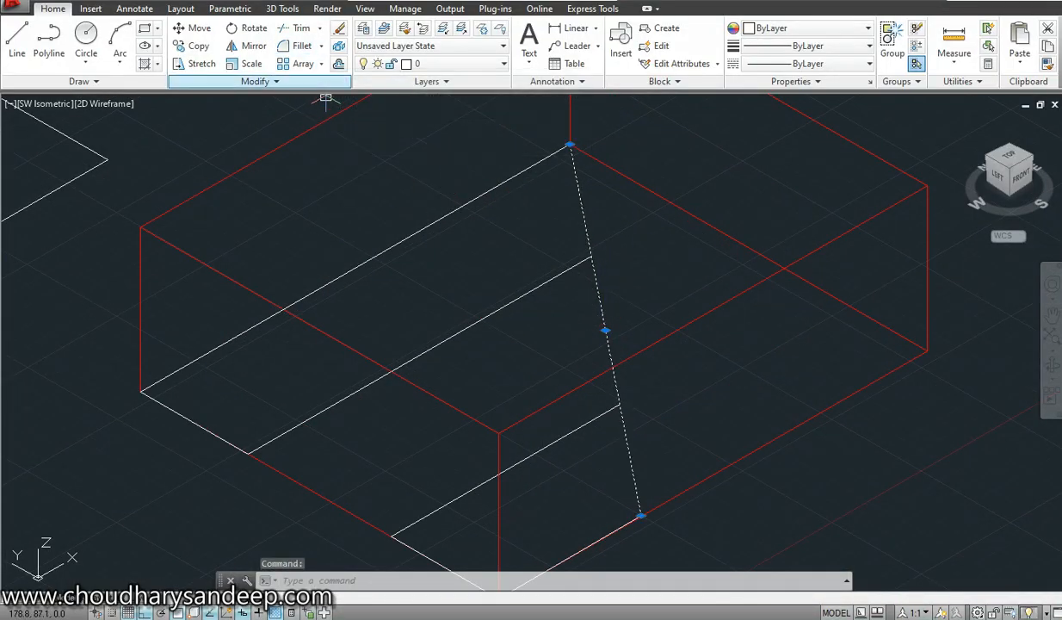
left_click(255, 81)
left_click(215, 117)
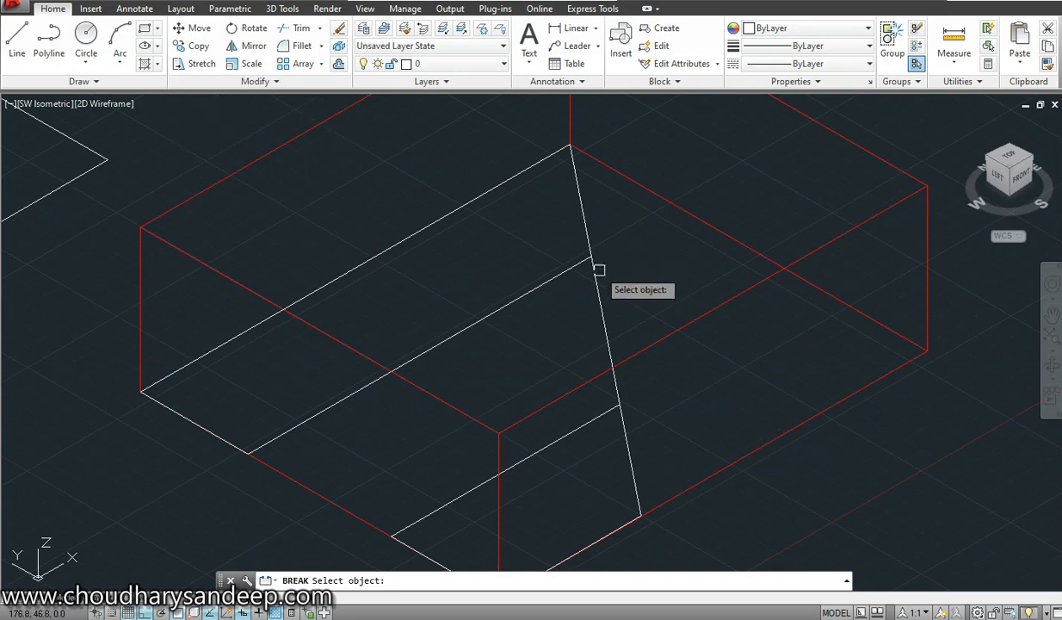
left_click(593, 263)
left_click(591, 256)
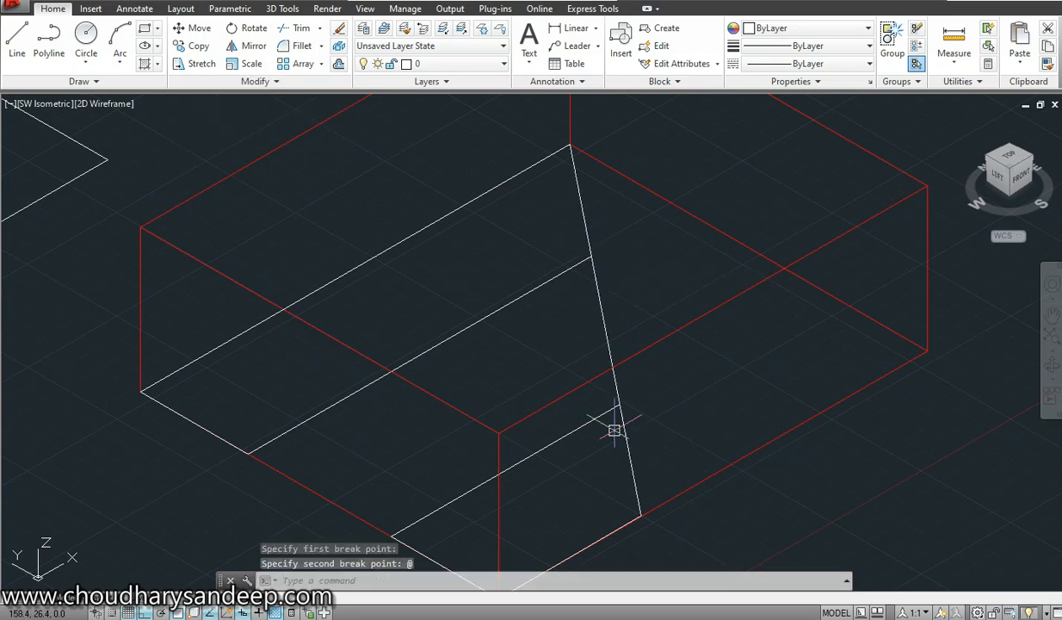
left_click(245, 79)
left_click(216, 117)
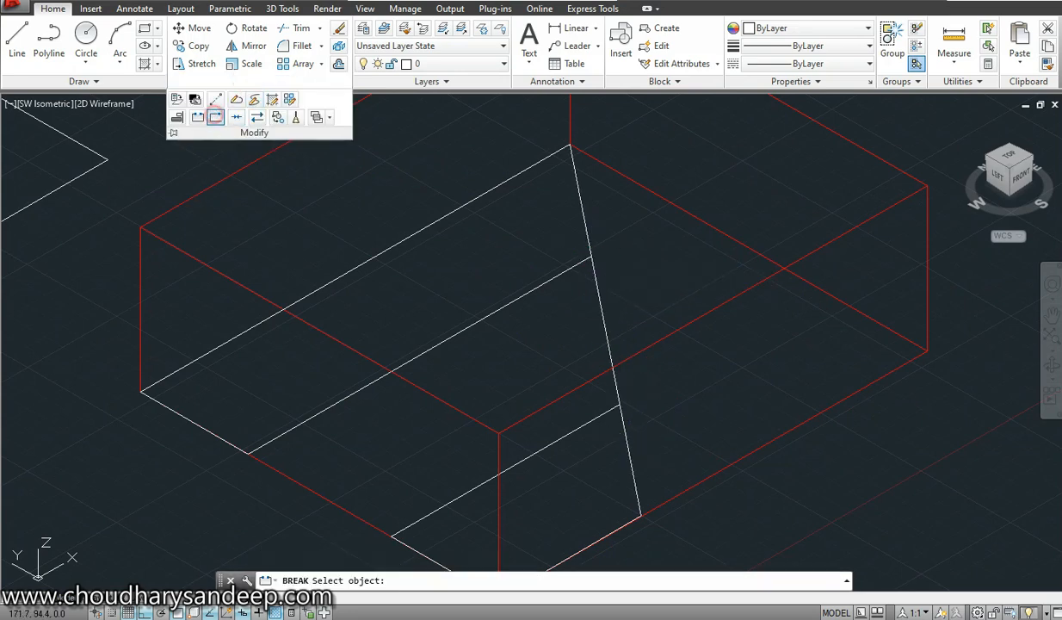
left_click(619, 401)
left_click(619, 403)
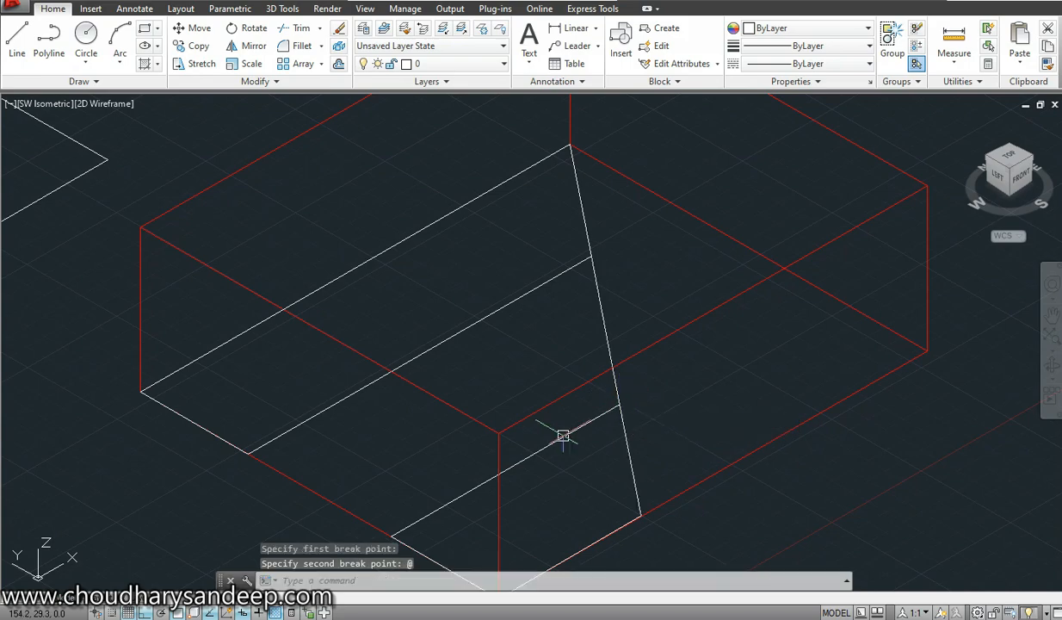
- Create a region from the closed outline between the shorter inner line, the front corner edges and the diagonal segment
scroll(631, 352, "down", 2)
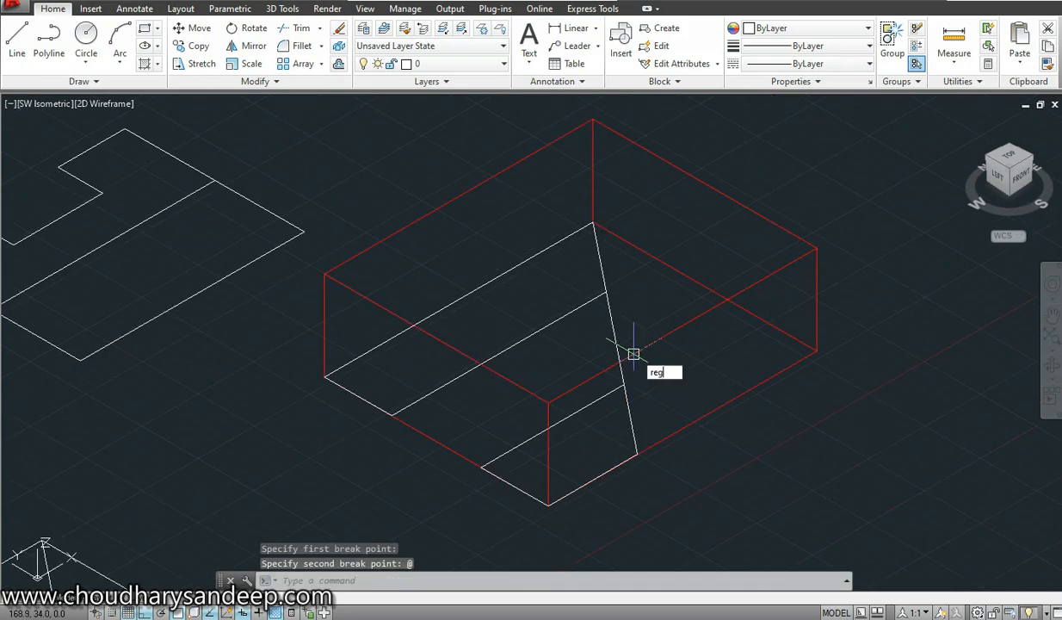
key("Return")
left_click(479, 382)
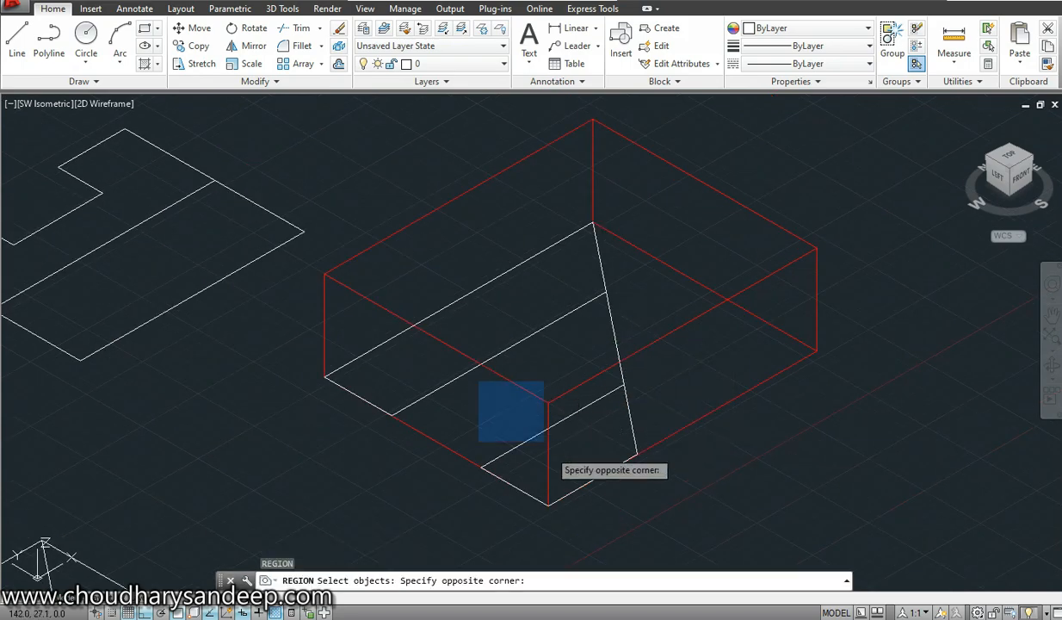
left_click(661, 511)
key("Return")
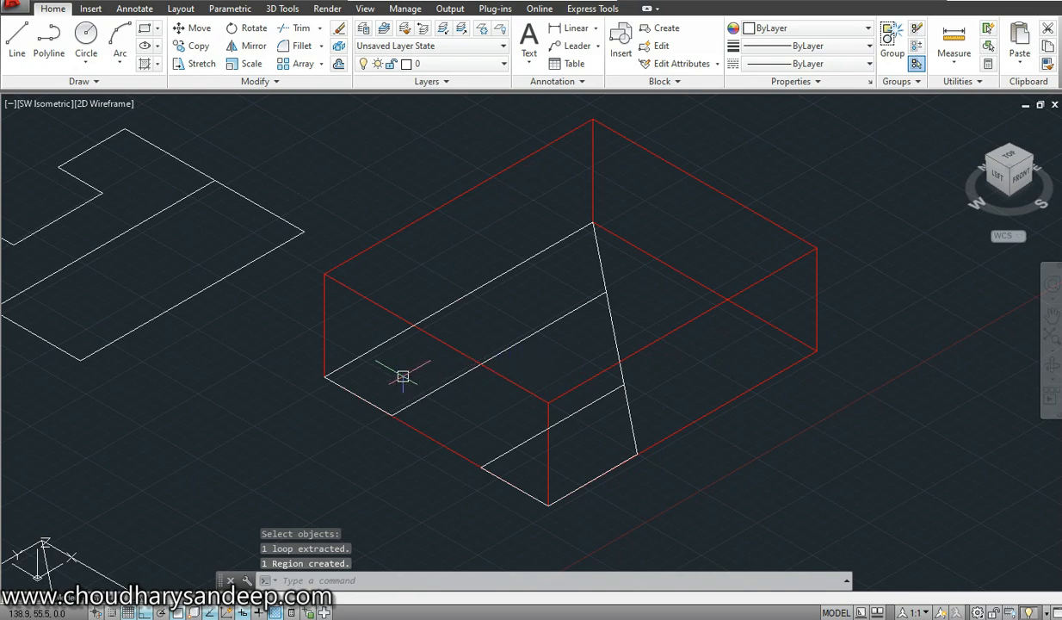
- Create a region from the closed back strip bounded by the longer inner line, the outer edges and the diagonal segment
key("Return")
left_click(380, 346)
left_click(353, 395)
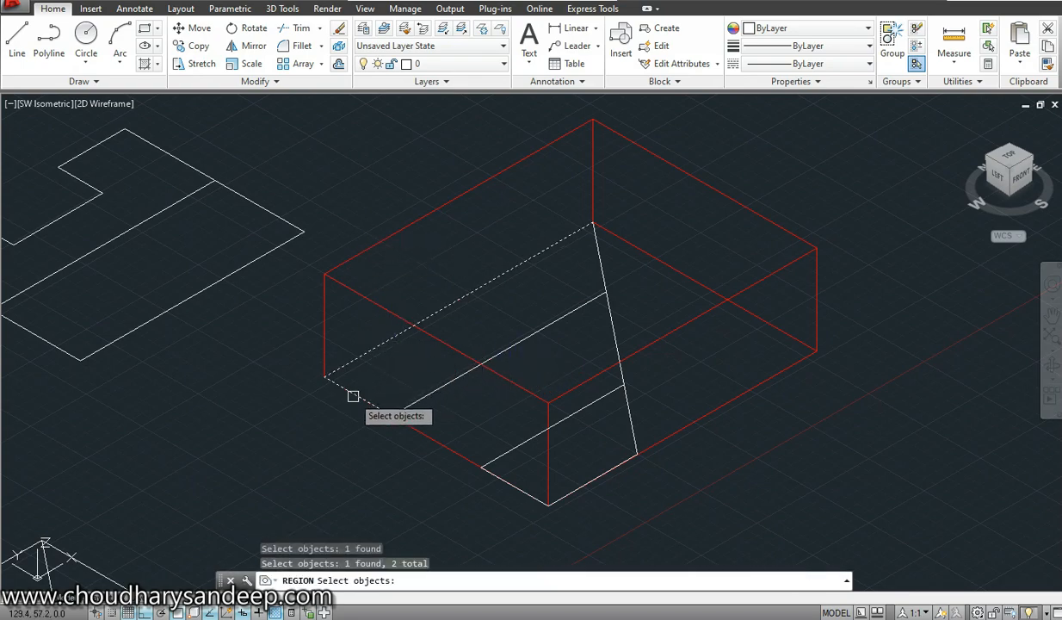
left_click(518, 342)
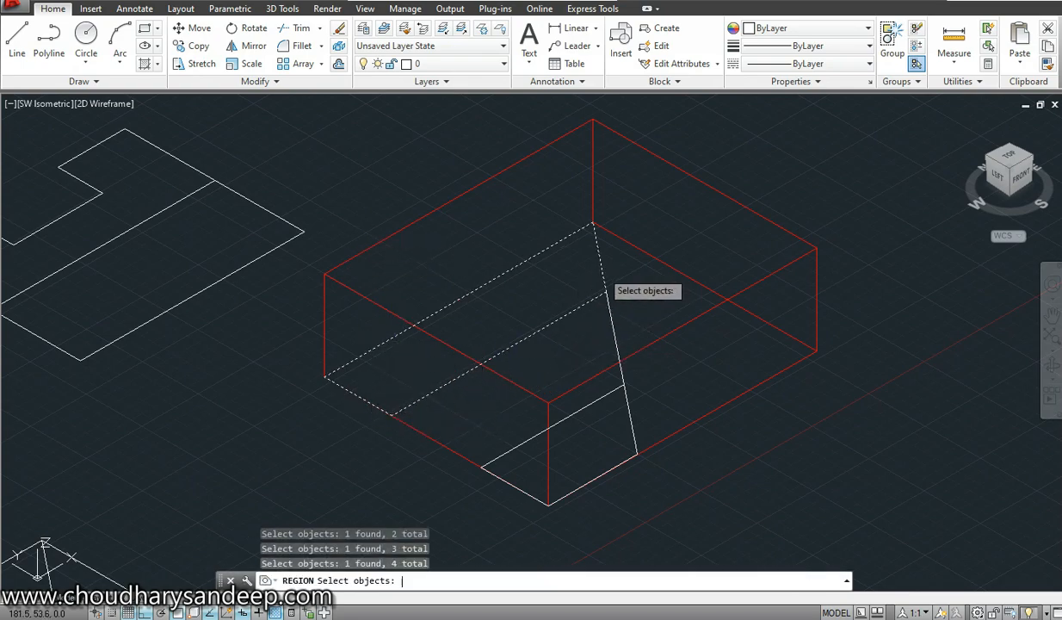
key("Return")
- Check the block's heights in the PDF exercise and extrude the front corner and back strip regions upward by 20
scroll(506, 369, "down", 2)
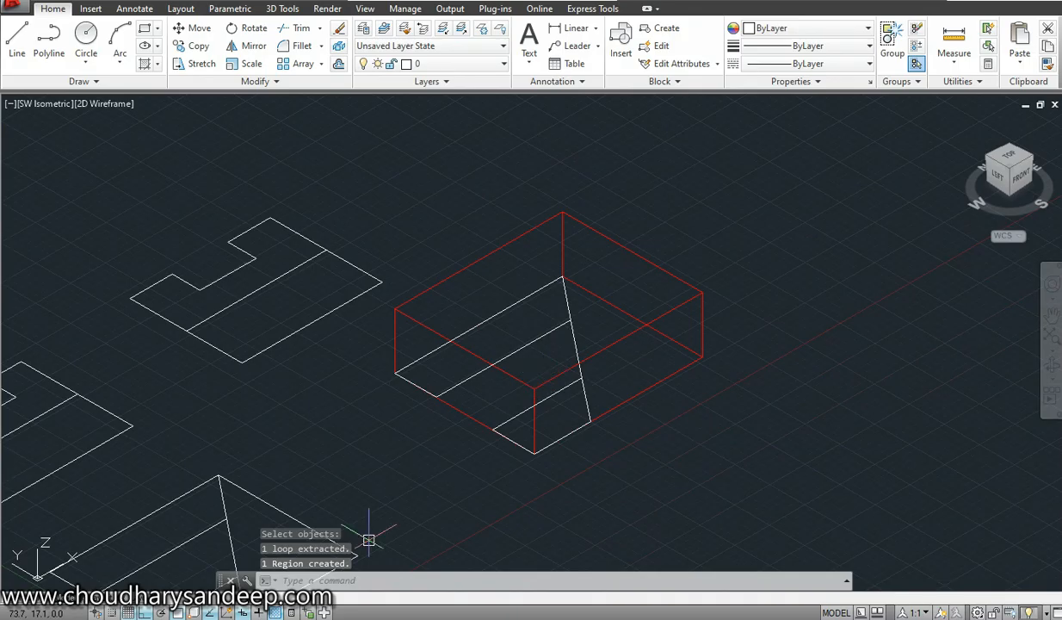
key("alt+Tab")
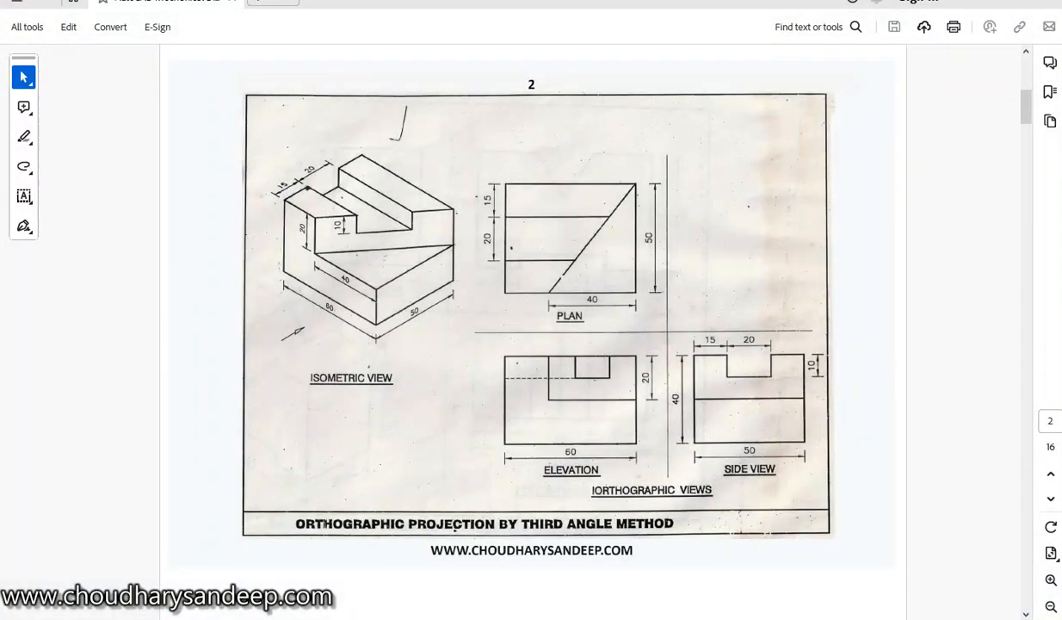
key("alt+Tab")
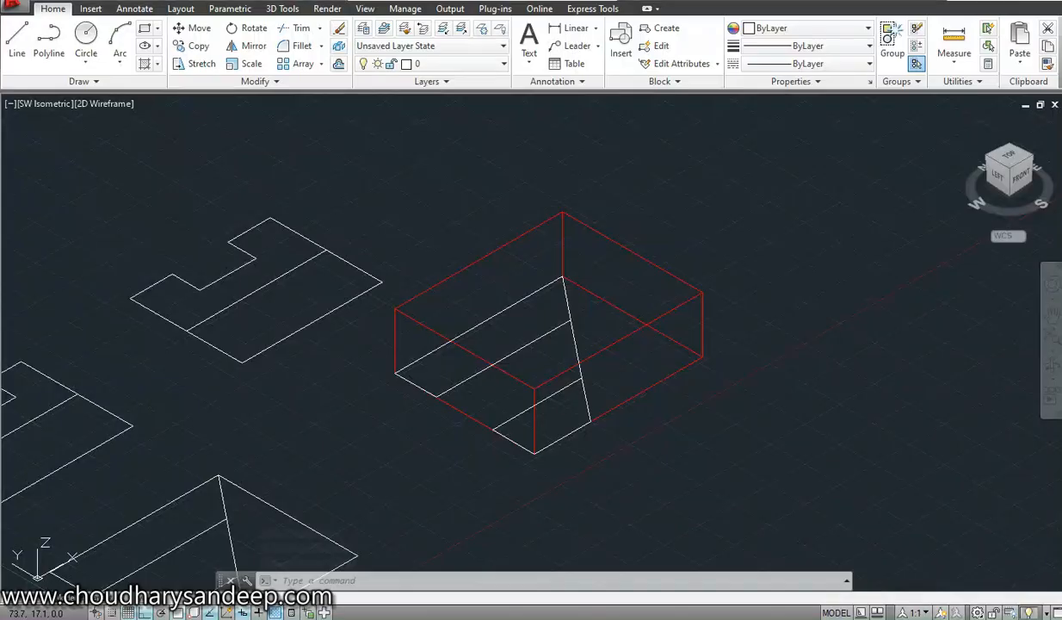
type("ex")
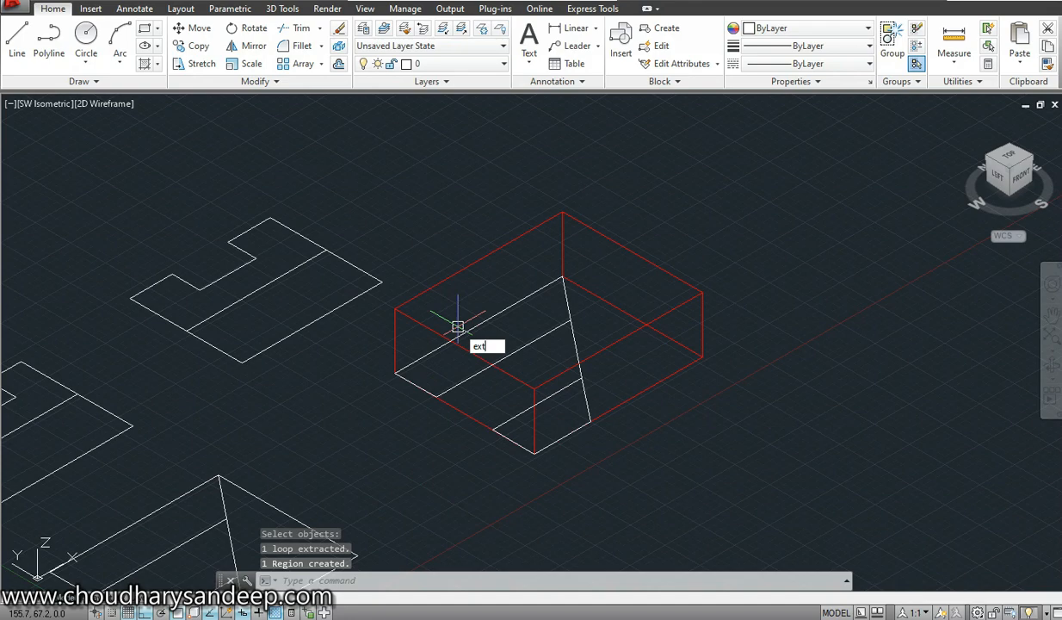
type("t")
key("Return")
left_click(505, 418)
left_click(449, 369)
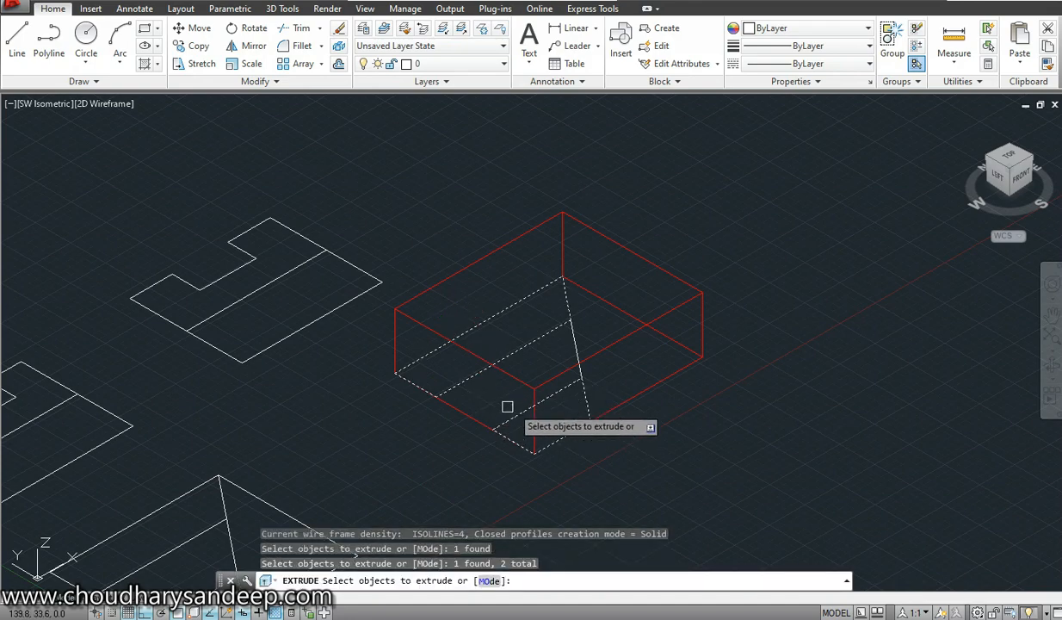
key("Return")
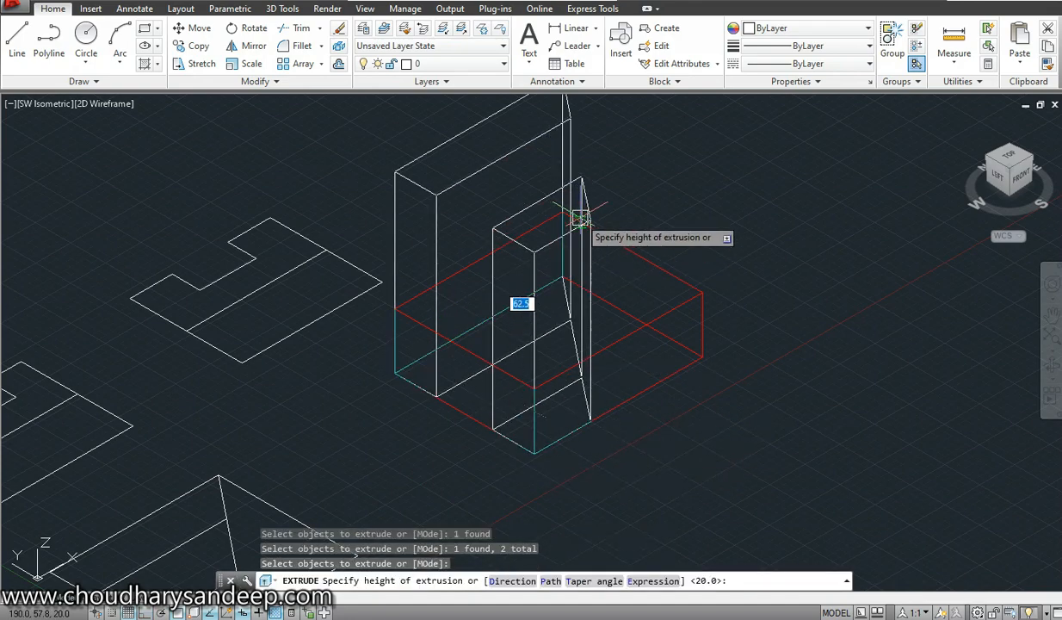
type("20")
key("Return")
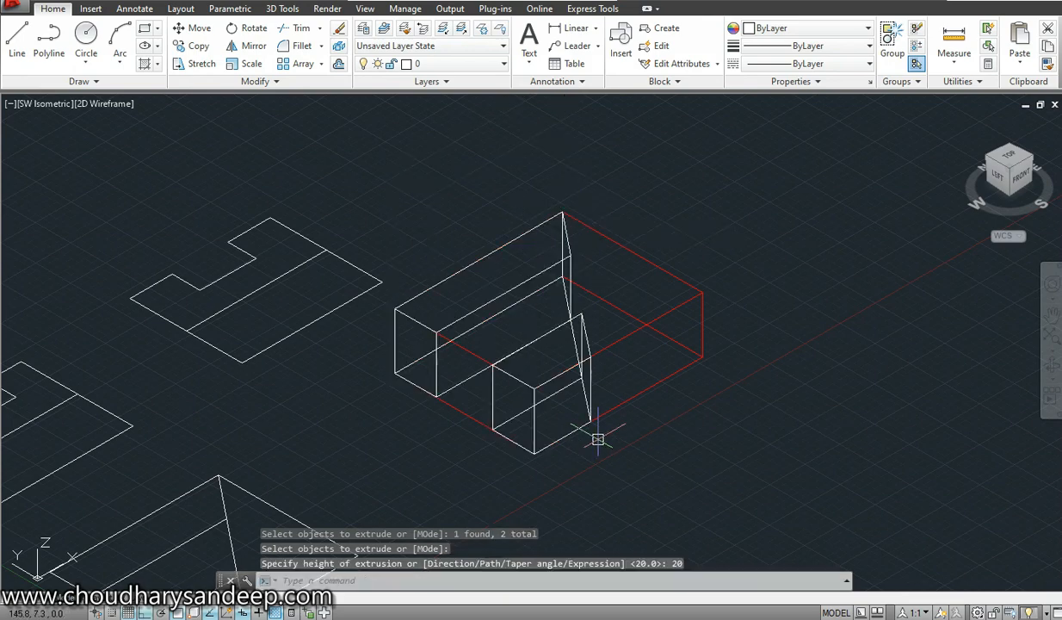
- Move both extruded blocks straight up from the base's bottom front corner to its top front corner
type("m")
key("Return")
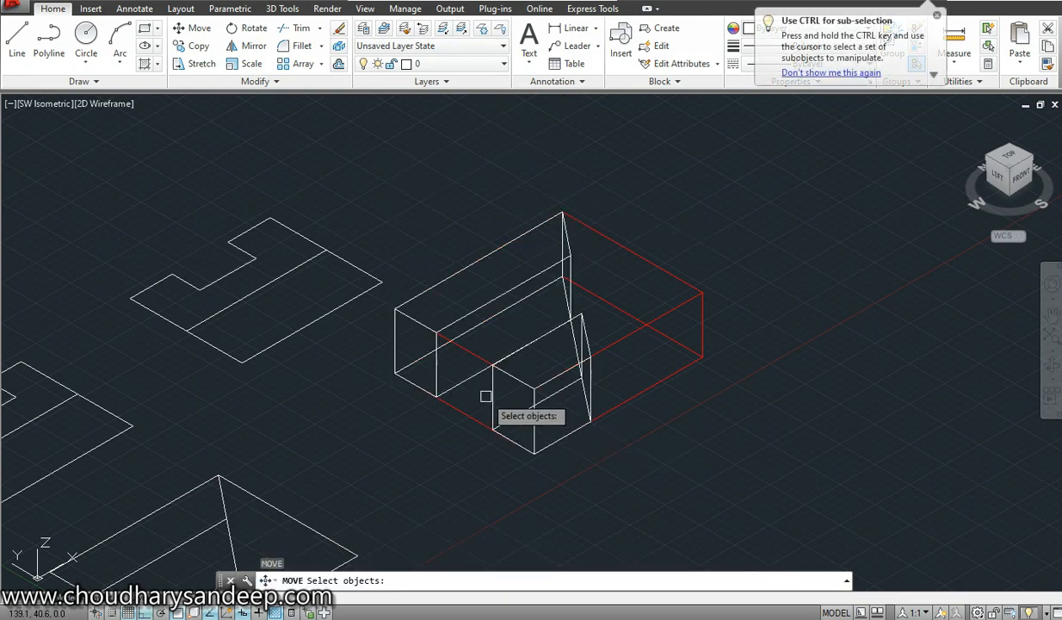
left_click(488, 399)
left_click(476, 391)
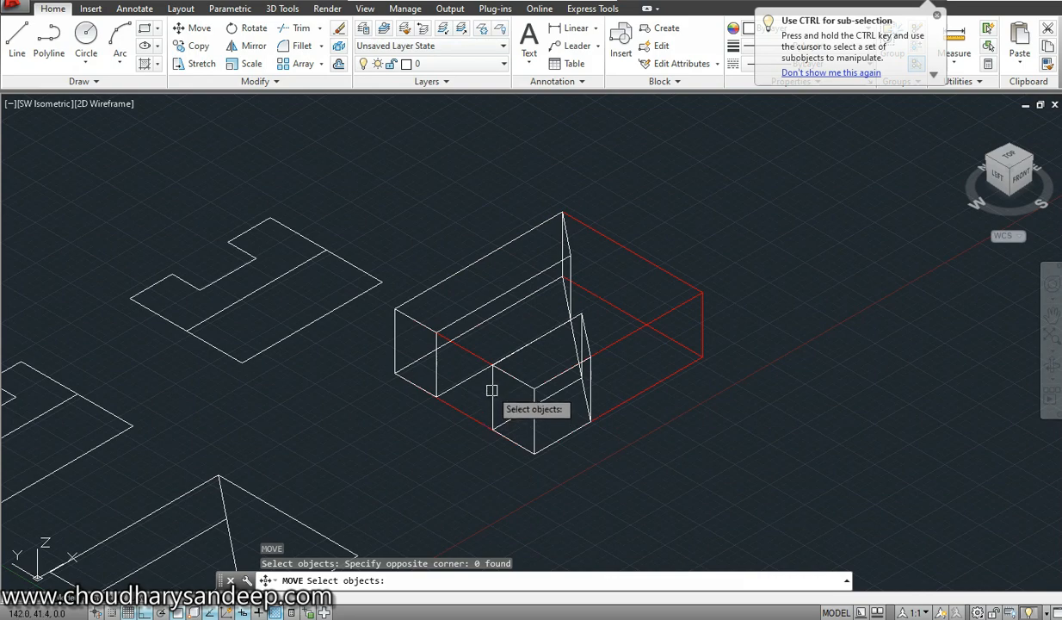
left_click(491, 386)
left_click(433, 365)
key("Return")
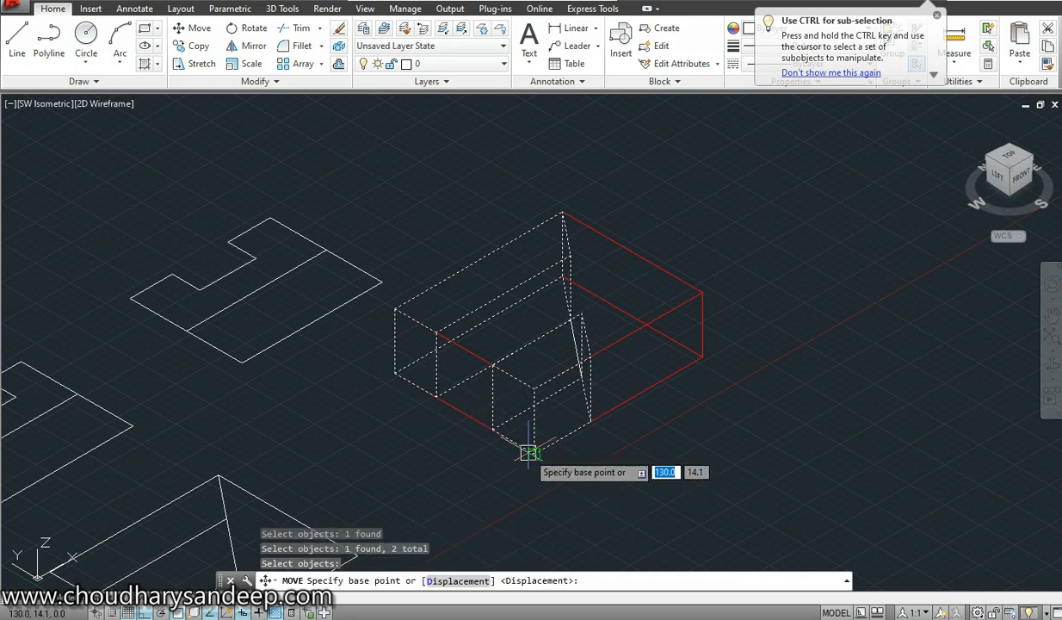
left_click(533, 449)
left_click(508, 389)
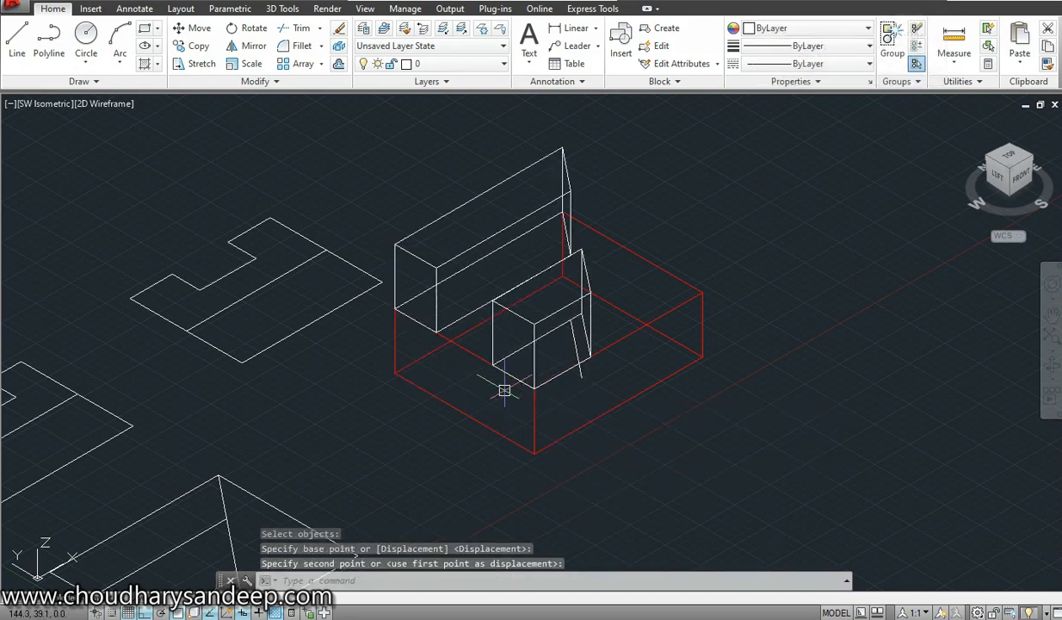
- Draw a 32-long line from the remaining diagonal segment's front end, parallel to the base's front, to the bottom side edge
scroll(578, 387, "up", 3)
mouse_move(577, 387)
middle_mouse_down()
mouse_move(577, 442)
mouse_move(617, 363)
mouse_move(513, 459)
mouse_move(512, 393)
middle_mouse_up()
scroll(588, 348, "up", 2)
type("l")
key("Return")
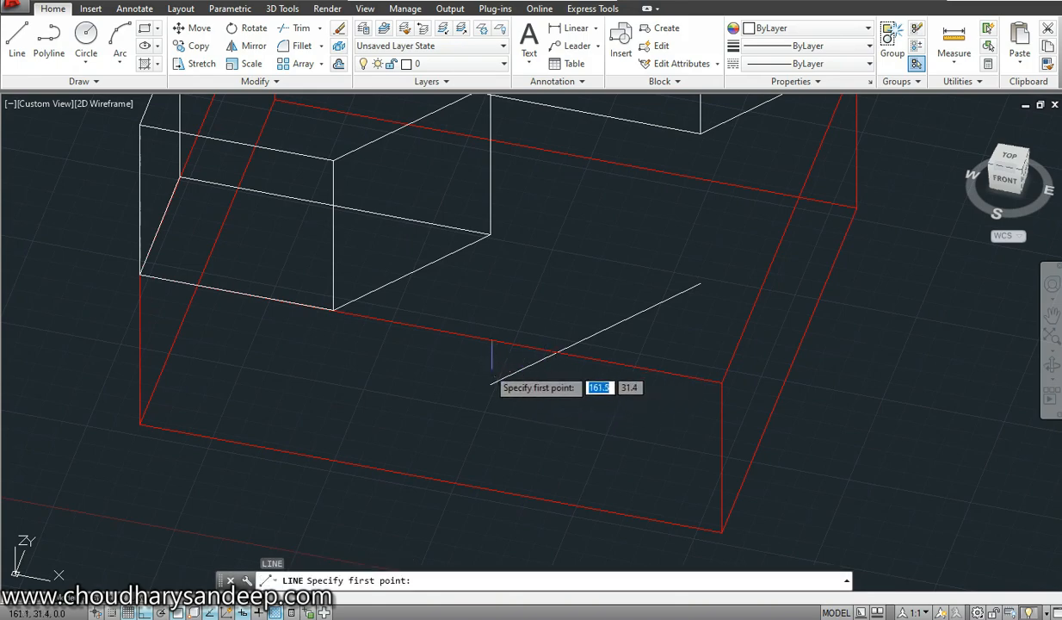
left_click(490, 384)
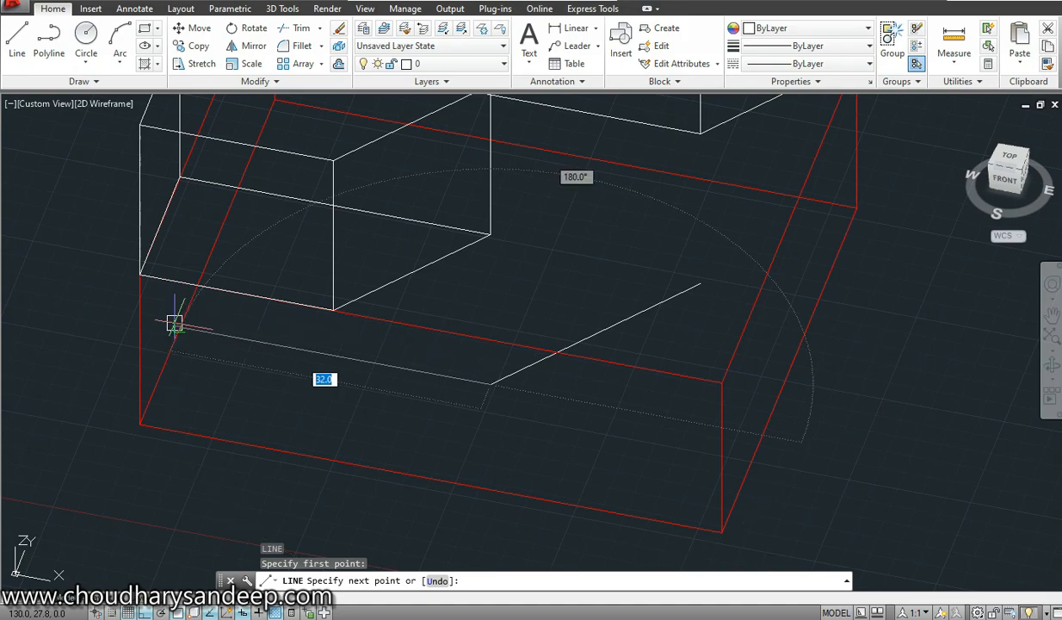
left_click(179, 326)
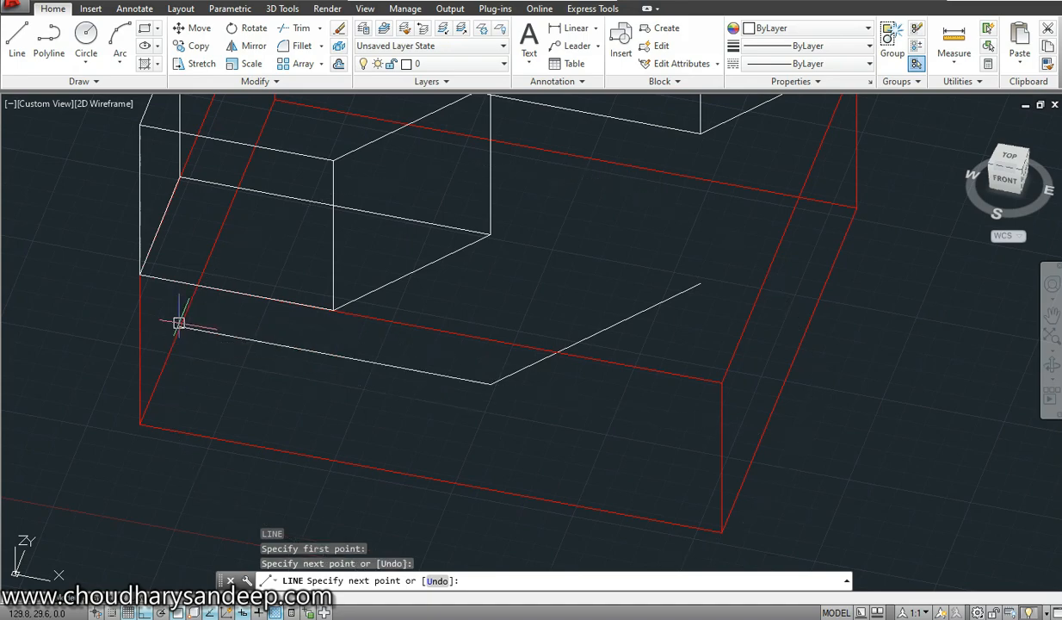
key("space")
- Draw a 48-long line from the diagonal segment's back end to the side edge, and close the outline along that edge
middle_click_drag(608, 307, 599, 364)
key("space")
left_click(692, 341)
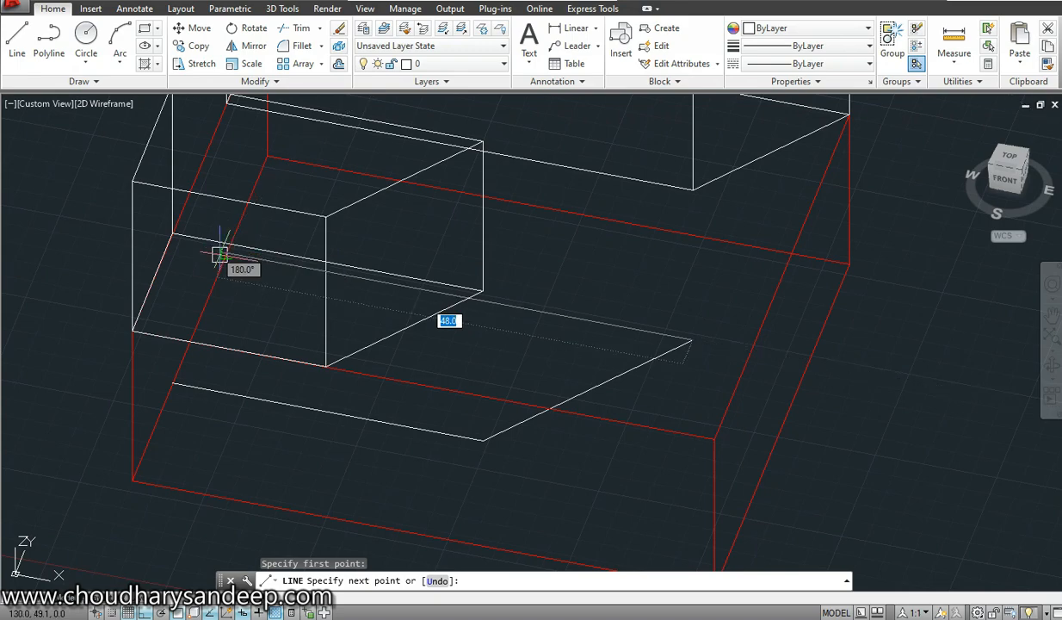
left_click(226, 254)
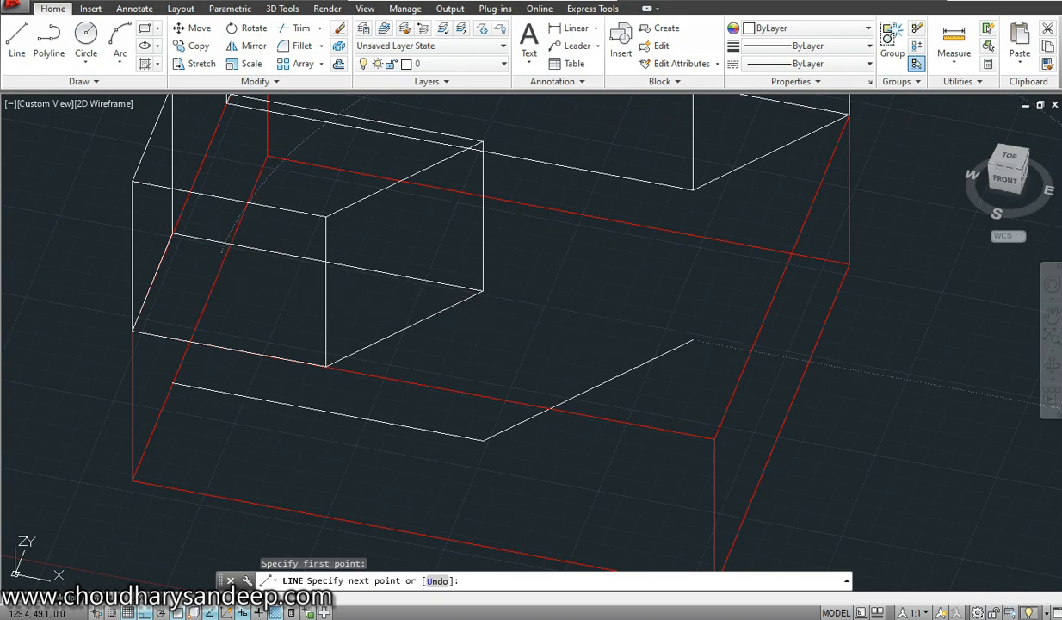
left_click(171, 383)
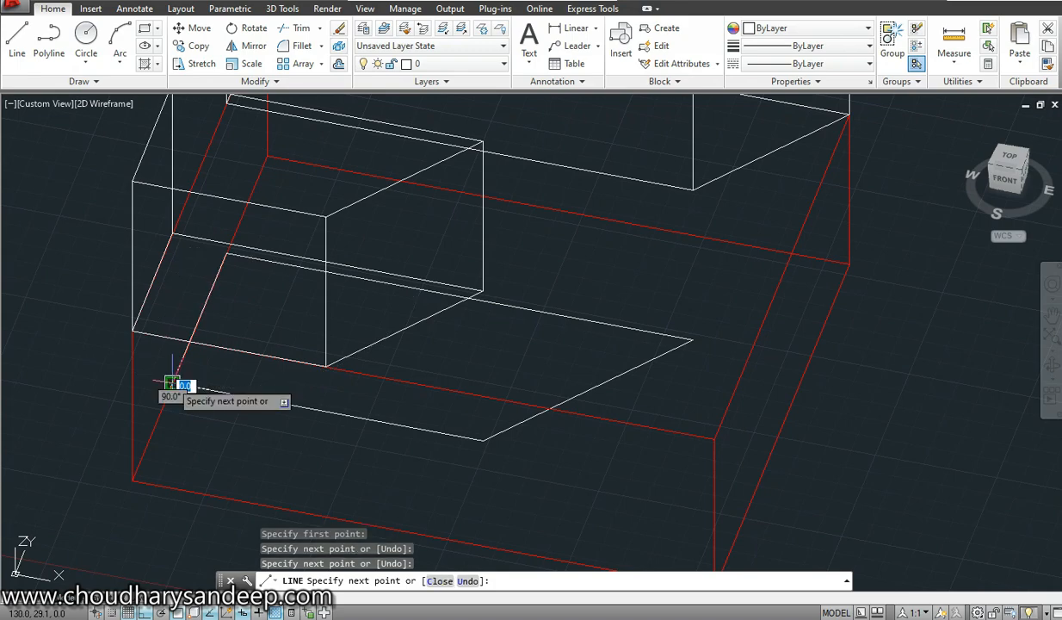
key("Escape")
- Create a region from the closed middle strip bounded by the two parallel lines, the side edge and the diagonal segment
type("region")
key("Return")
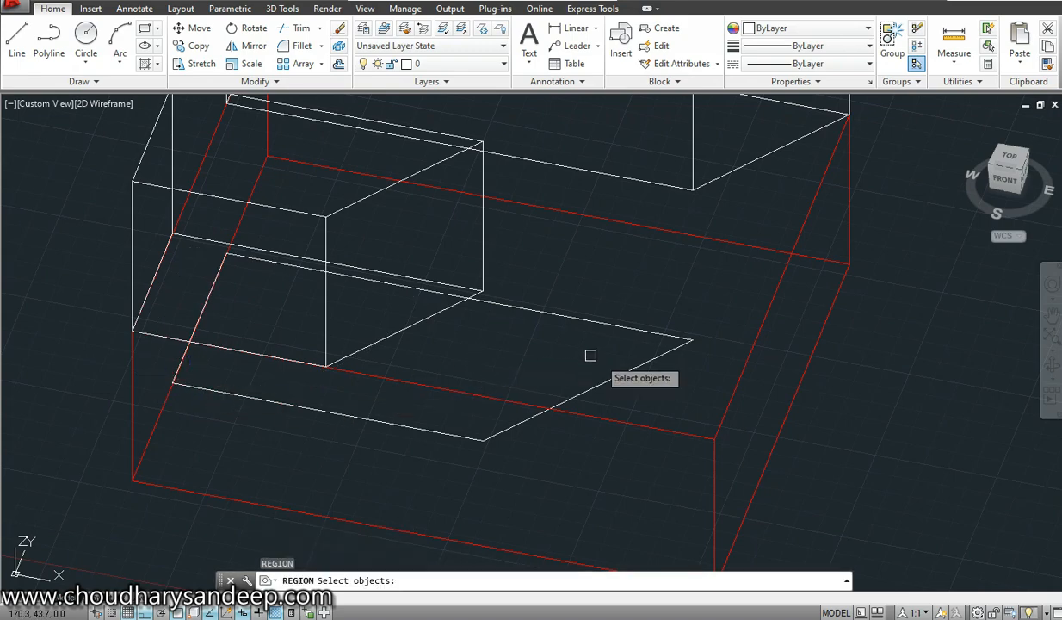
left_click(651, 366)
left_click(620, 312)
left_click(278, 402)
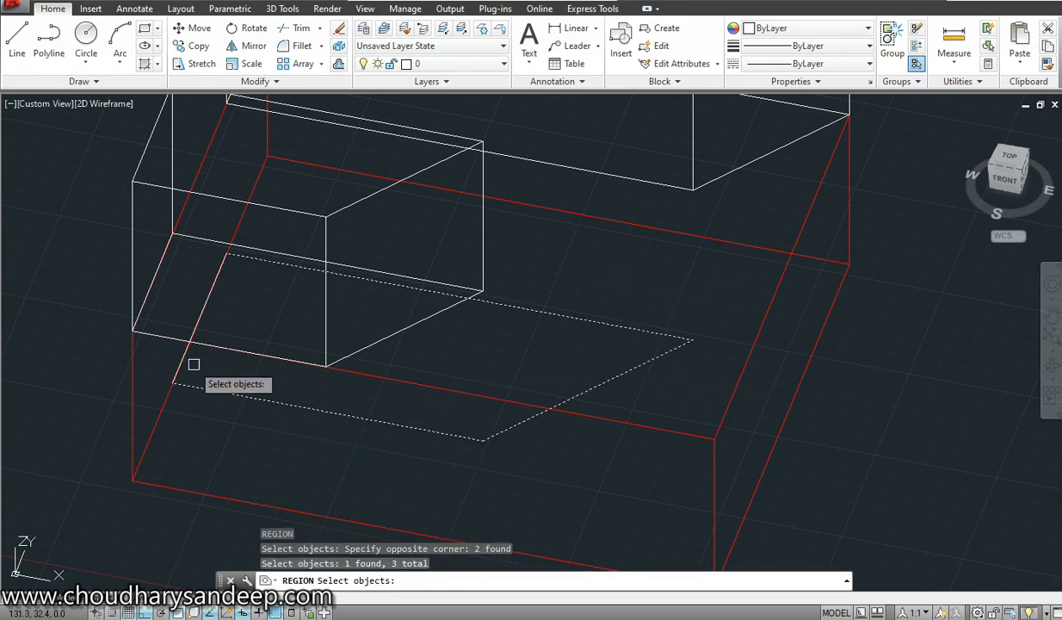
left_click(182, 361)
key("Return")
- Extrude the middle strip region to a height of 10
scroll(210, 384, "up", 2)
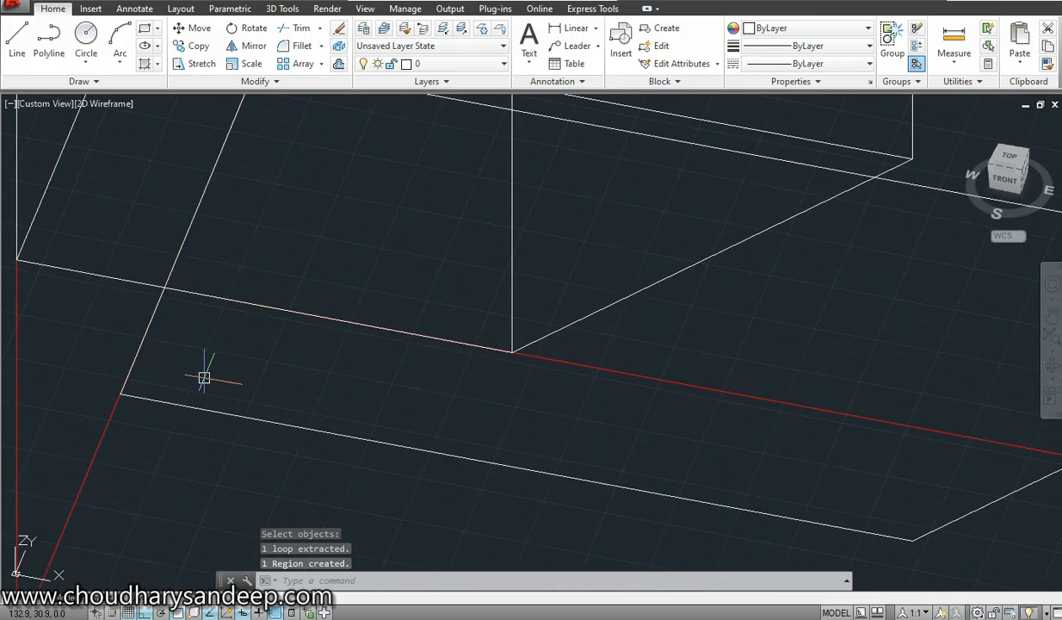
scroll(206, 374, "down", 5)
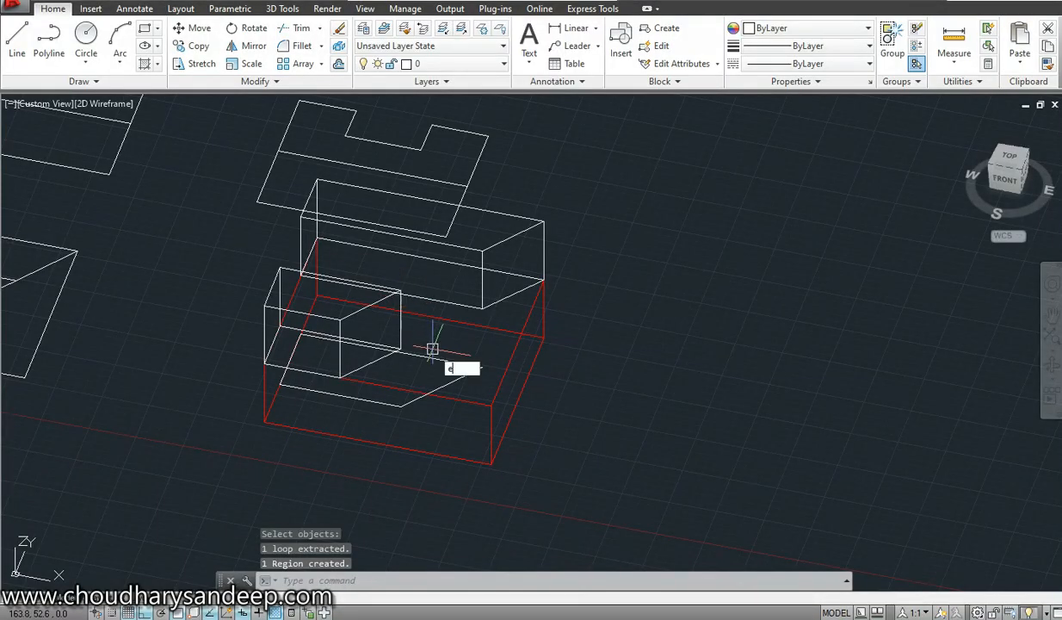
type("xt")
key("Return")
left_click(457, 375)
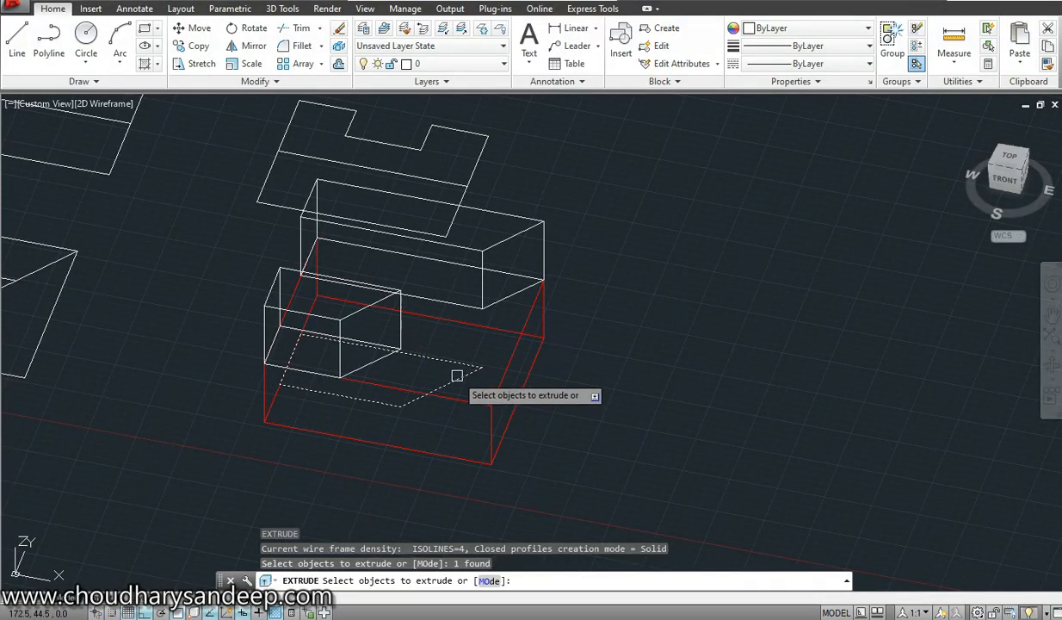
key("Return")
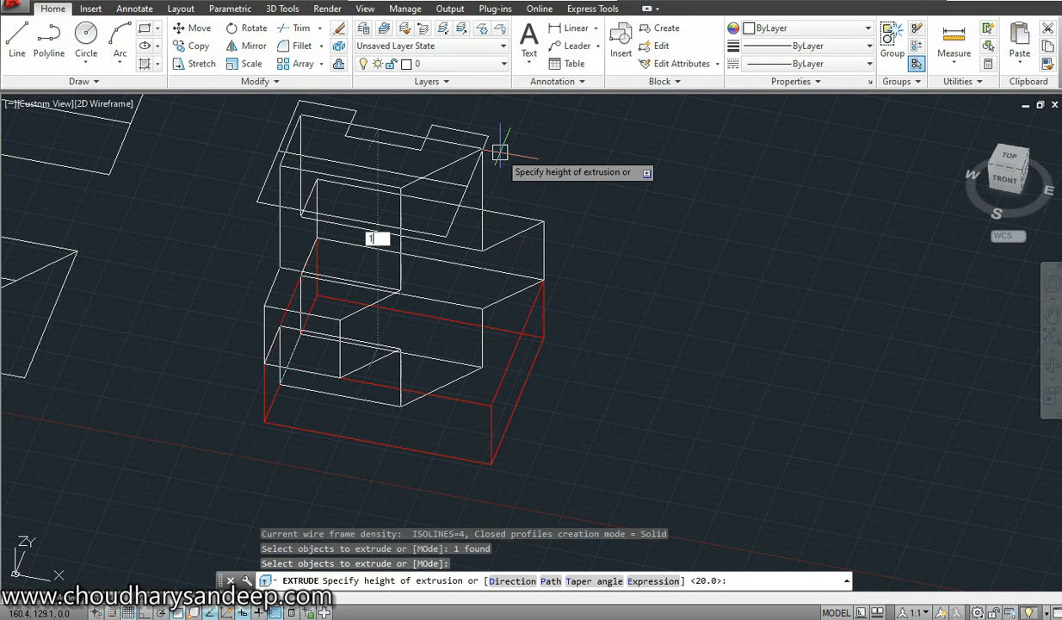
type("10")
key("Return")
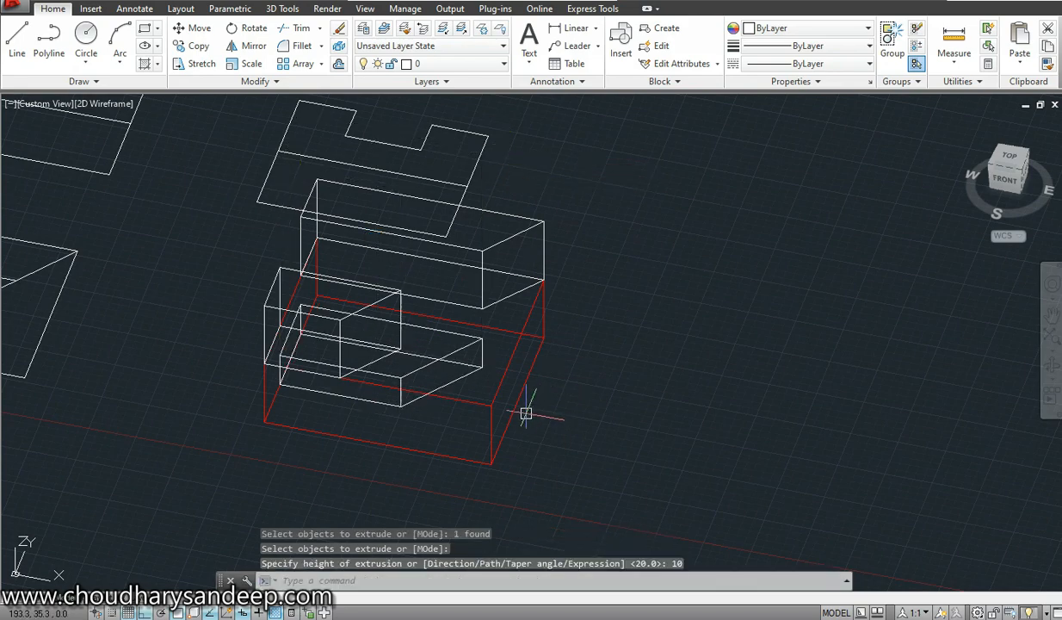
- Move the middle strip solid straight up by 20 so it sits on the base between the two raised blocks
type("m")
key("Return")
left_click(480, 366)
key("Return")
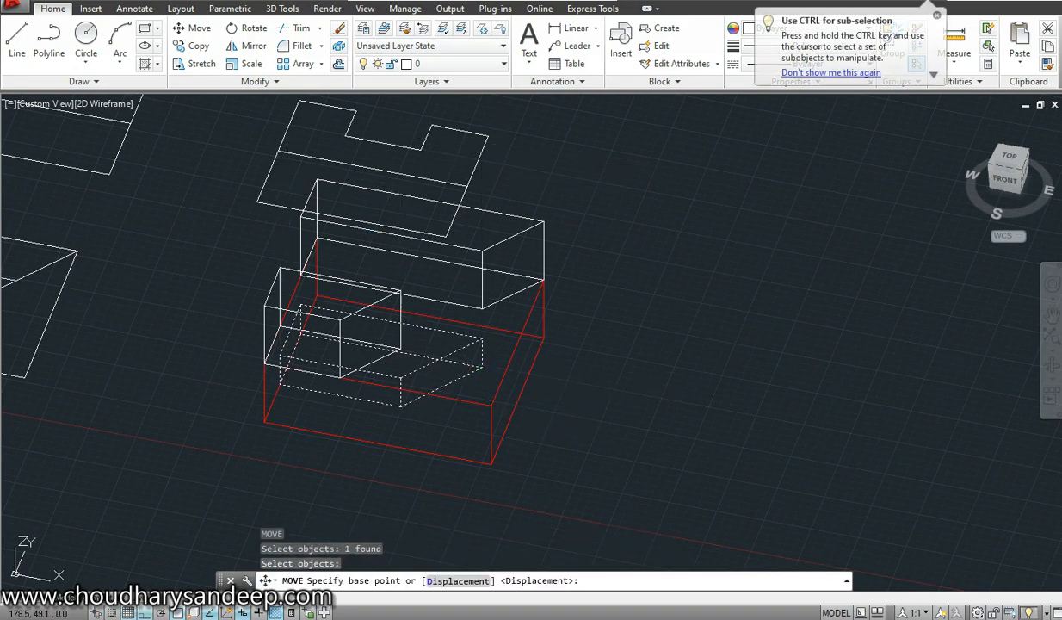
left_click(483, 367)
middle_click_drag(498, 256, 520, 402)
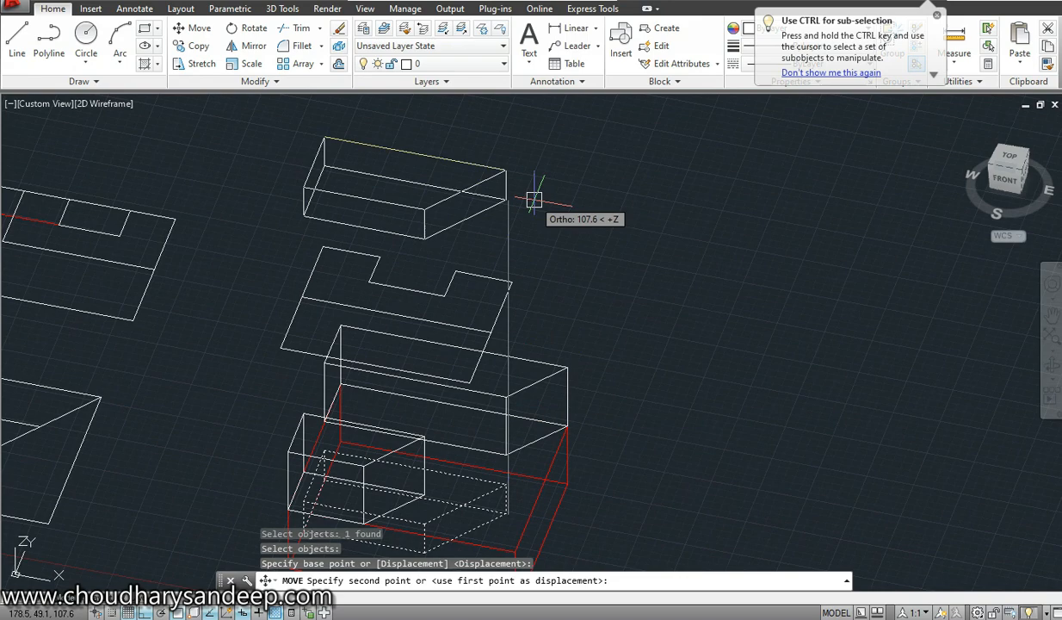
type("20")
key("Return")
- Shade the model in the Conceptual visual style and inspect the notched block from the front corner
scroll(542, 258, "down", 2)
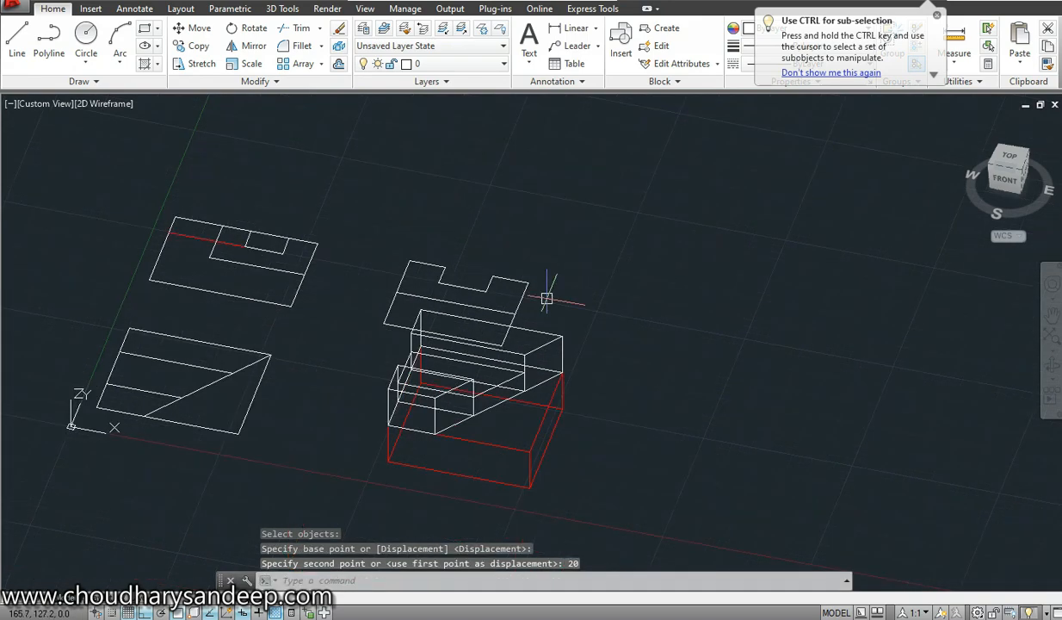
scroll(492, 438, "up", 2)
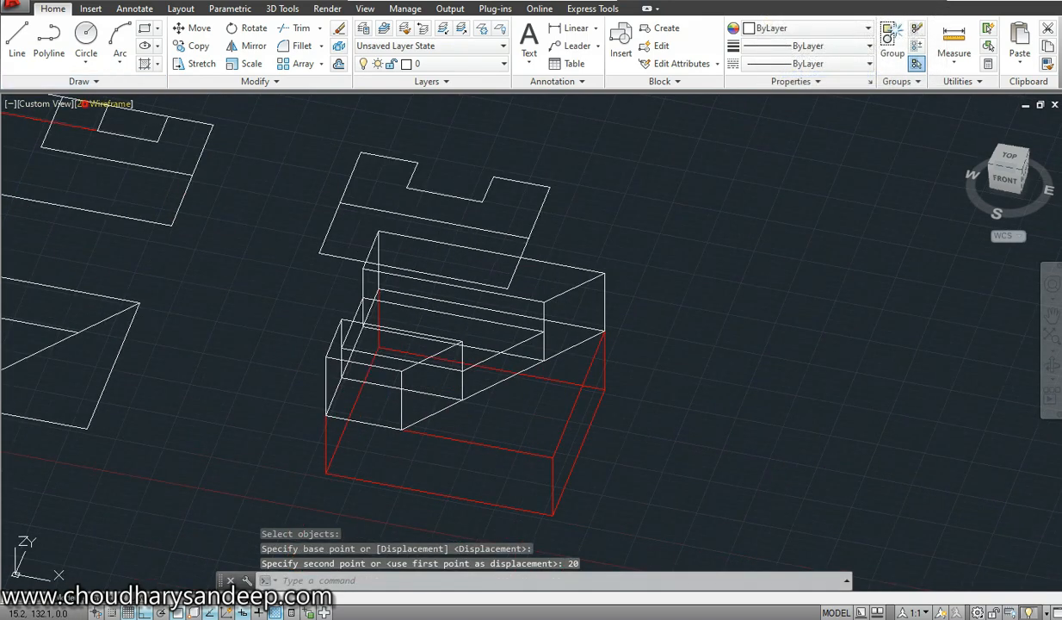
left_click(85, 103)
left_click(112, 153)
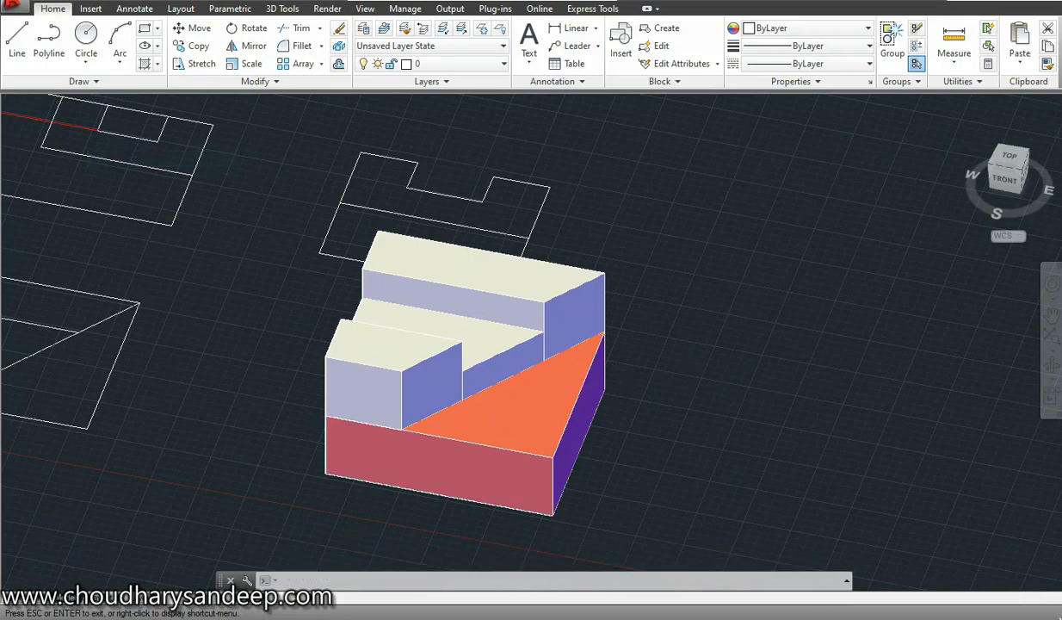
mouse_move(551, 362)
middle_mouse_down("shift")
mouse_move(387, 370)
mouse_move(696, 344)
mouse_move(645, 349)
middle_mouse_up("shift")
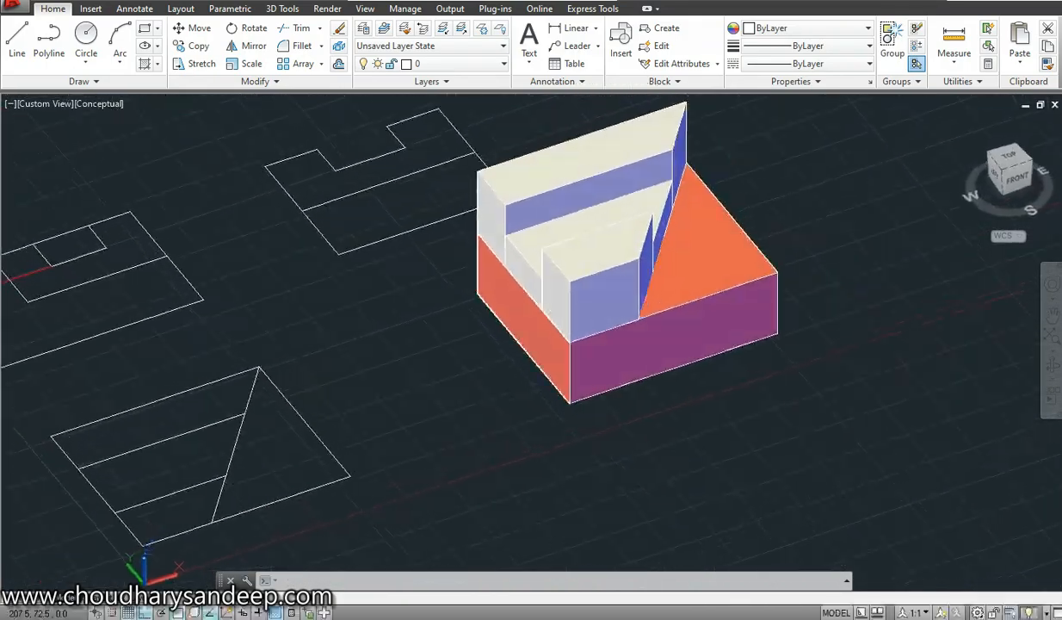
middle_click_drag(465, 506, 460, 559)
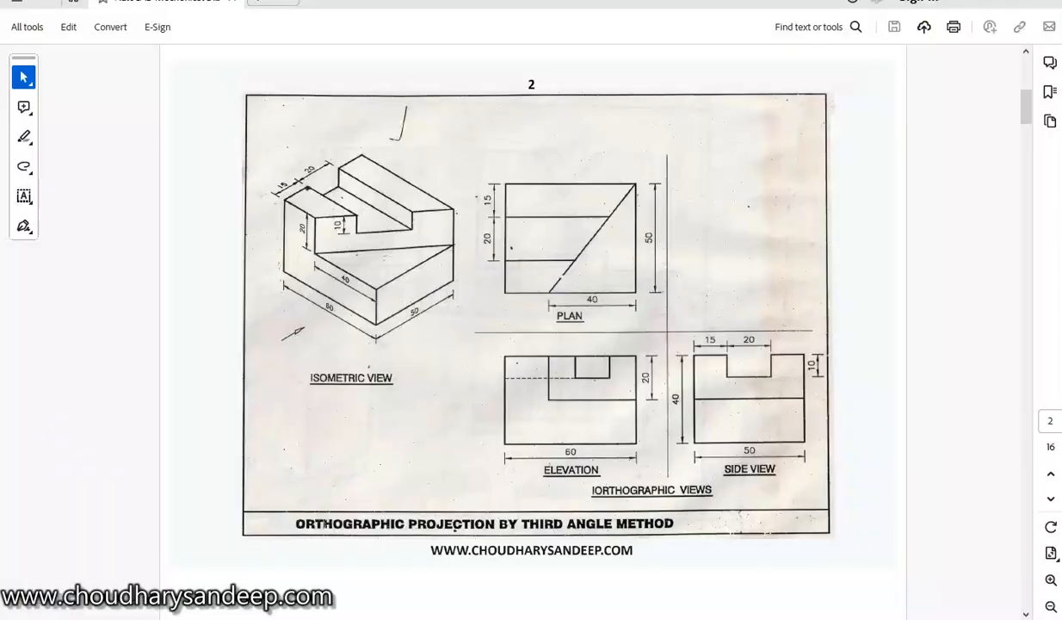